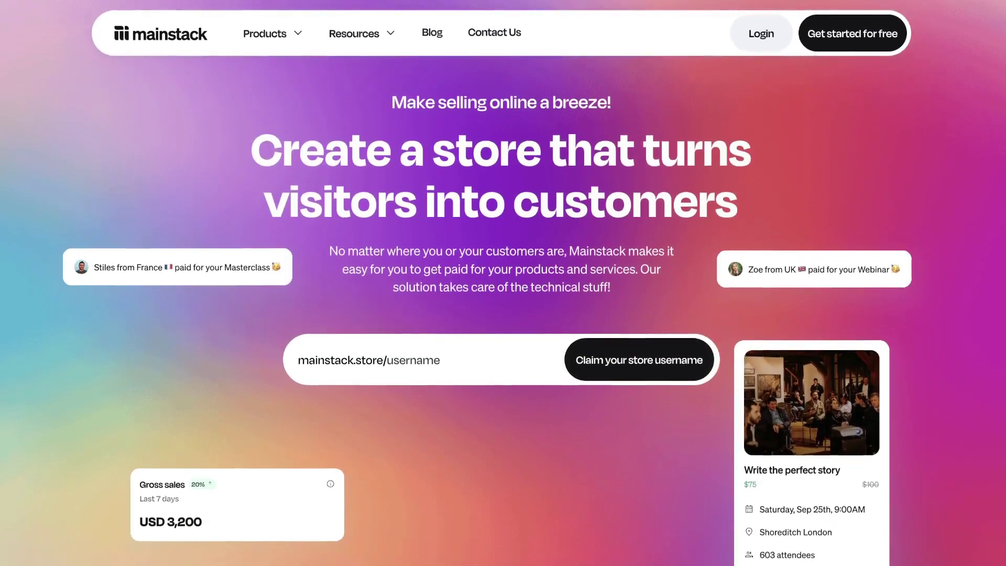
- Scroll down through the Gemini Advanced landing page and partway back up to review it
scroll(503, 283, down, 10)
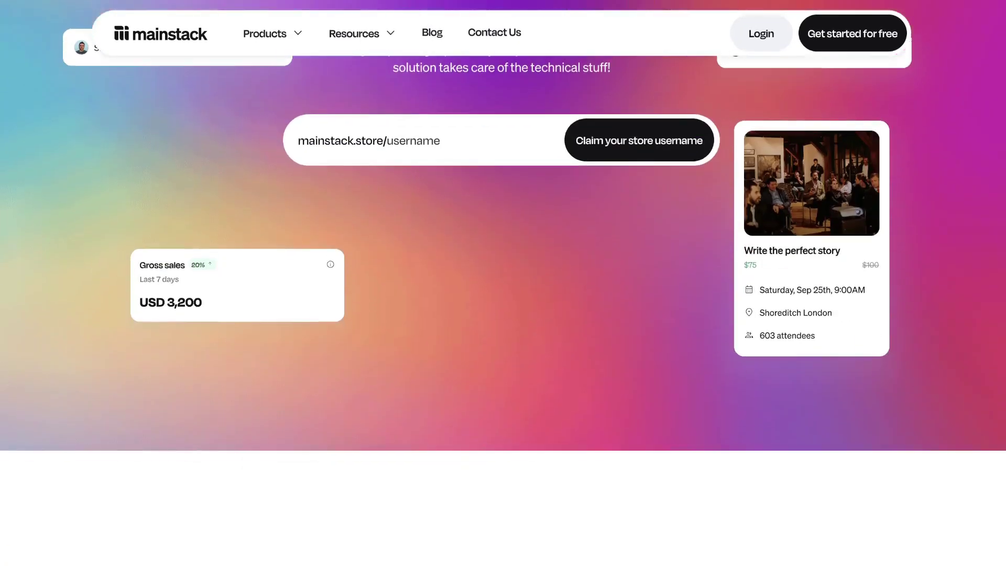
scroll(503, 283, down, 10)
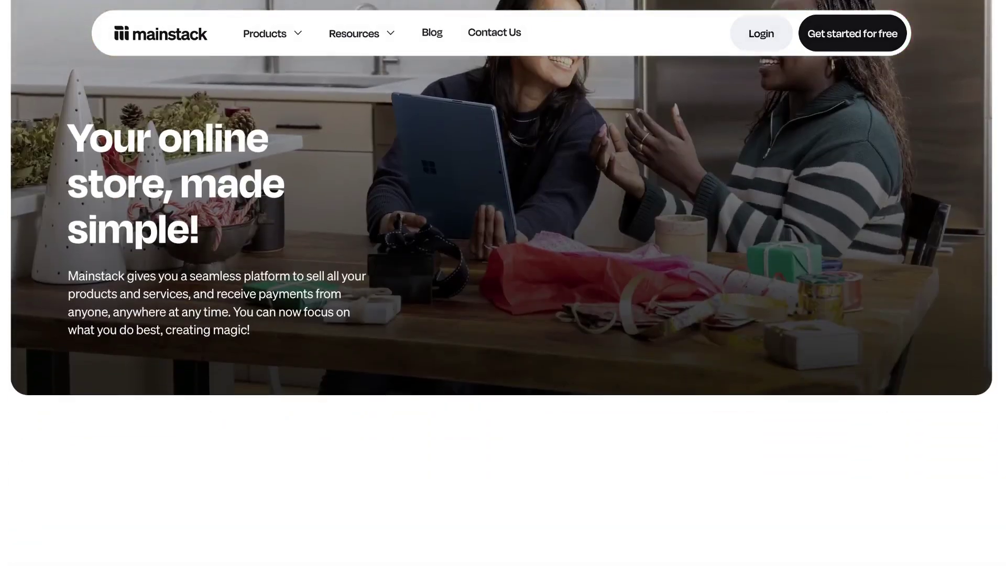
scroll(504, 283, down, 5)
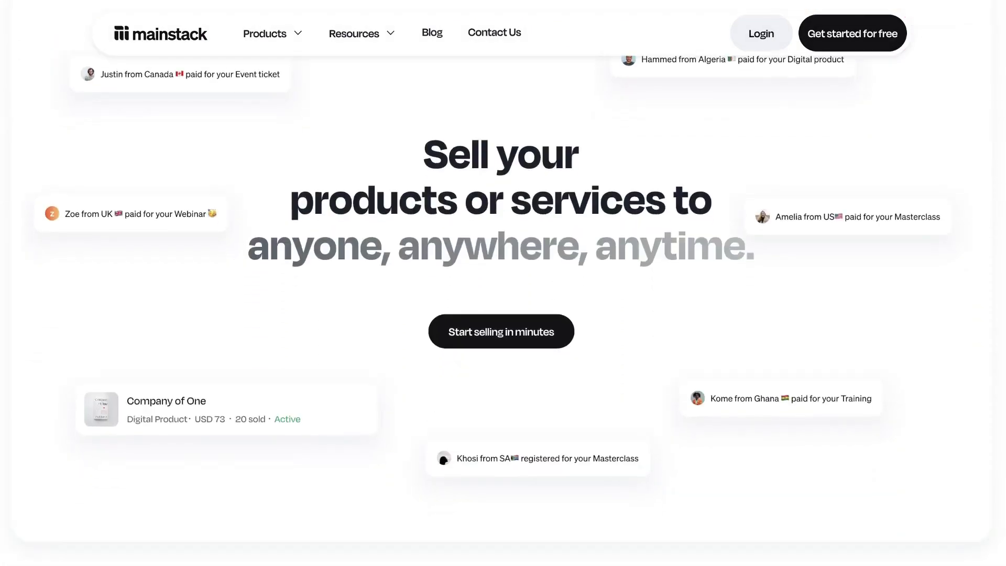
scroll(504, 283, down, 7)
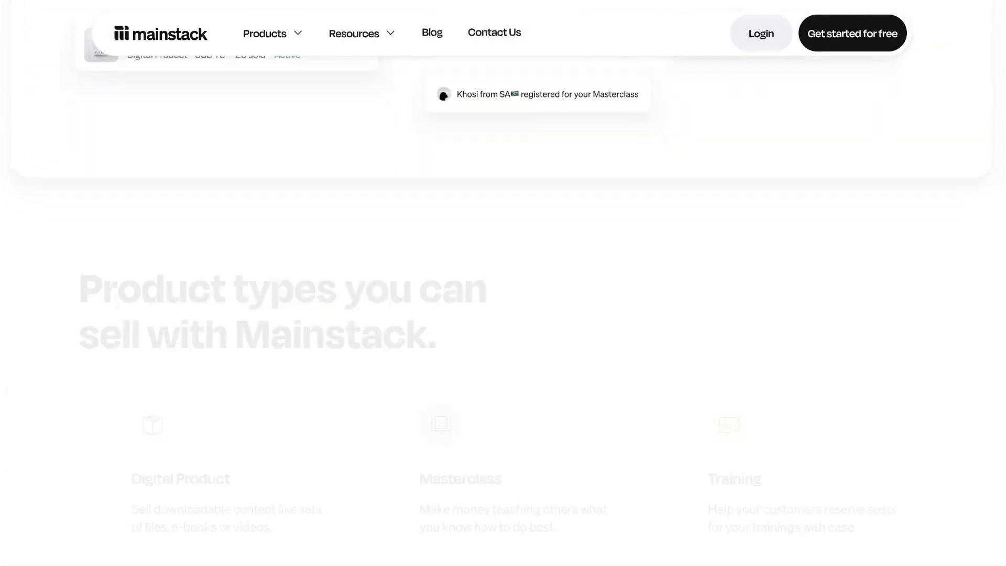
scroll(503, 283, down, 2)
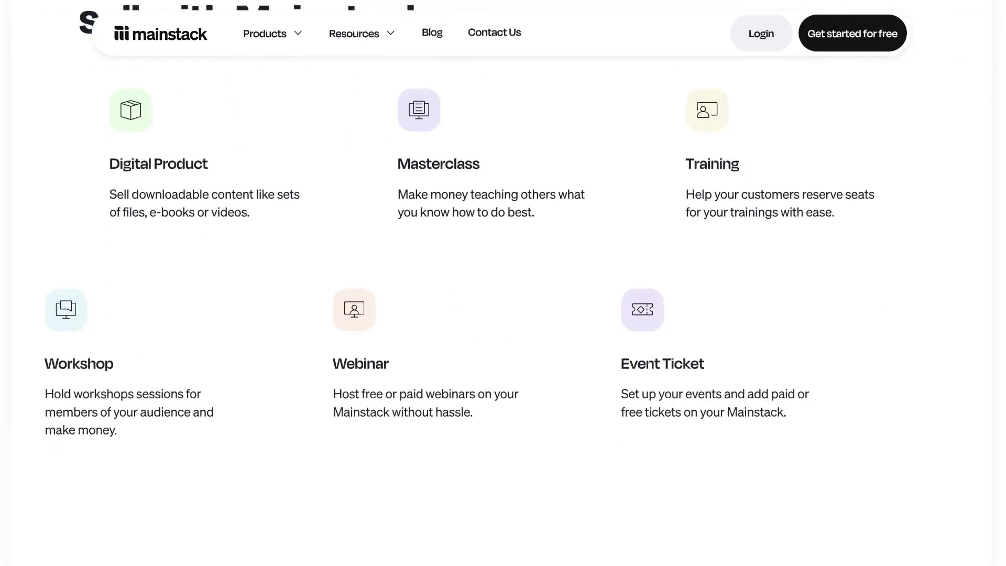
scroll(503, 283, down, 12)
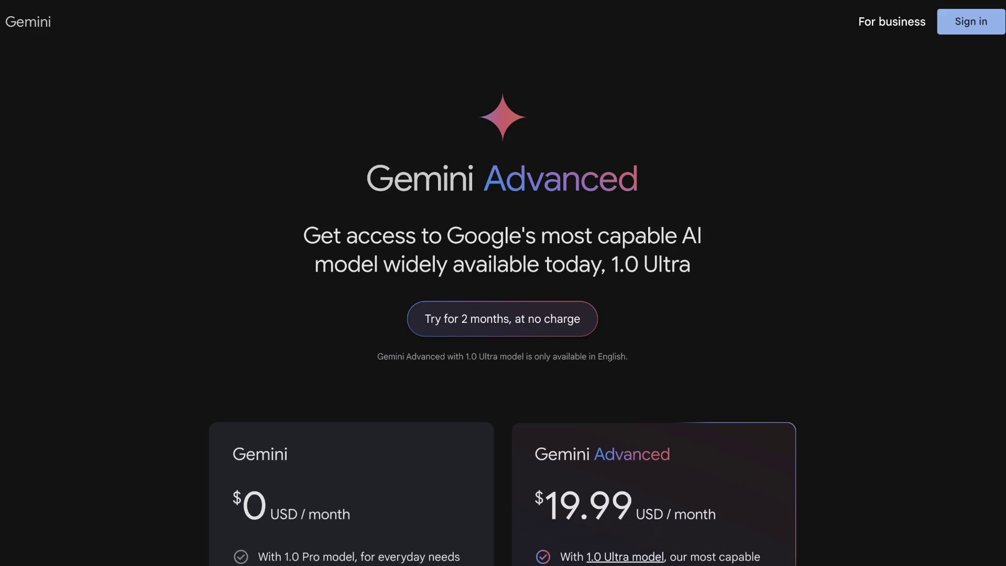
scroll(503, 283, down, 5)
scroll(503, 283, down, 15)
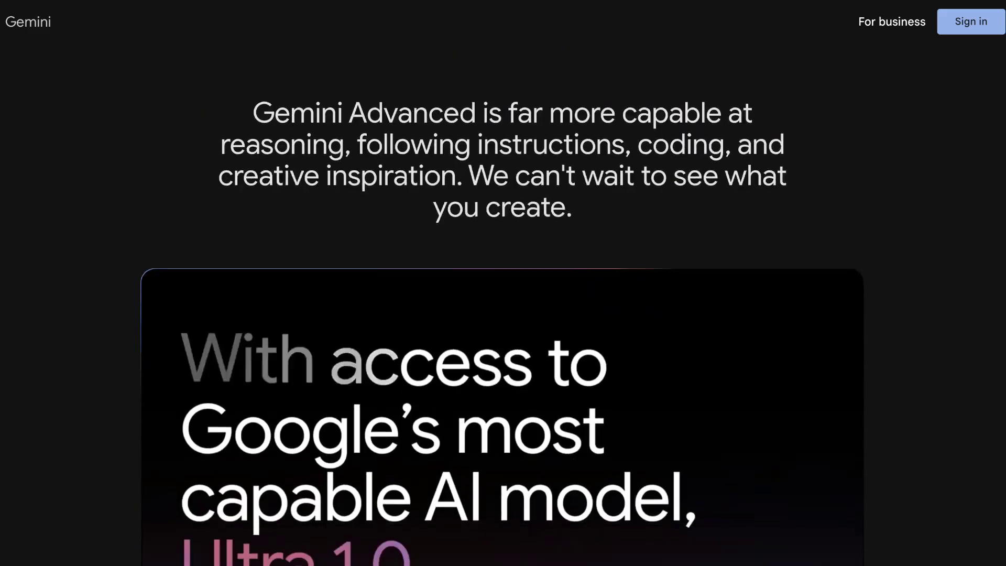
scroll(503, 283, down, 2)
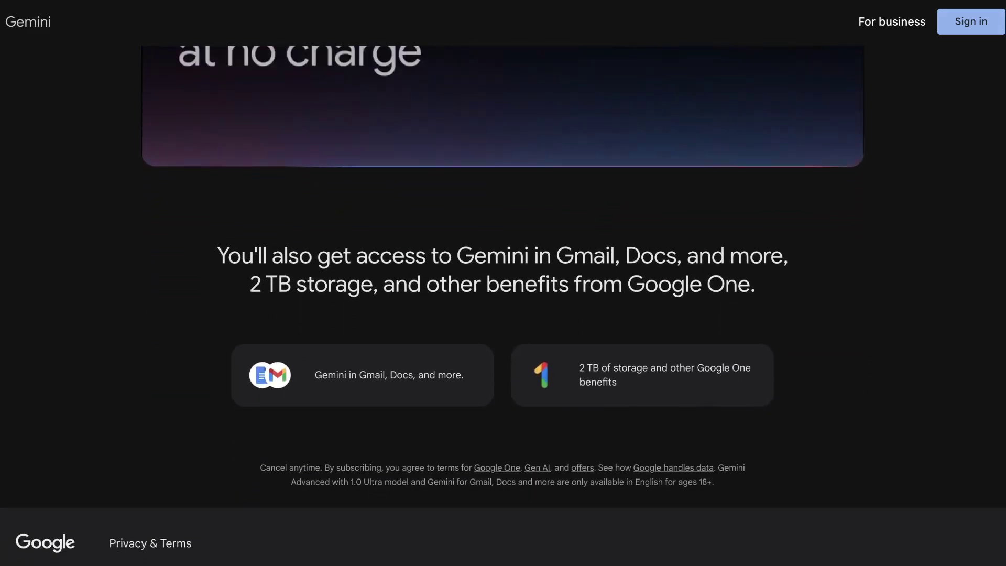
scroll(503, 283, up, 6)
scroll(503, 283, up, 8)
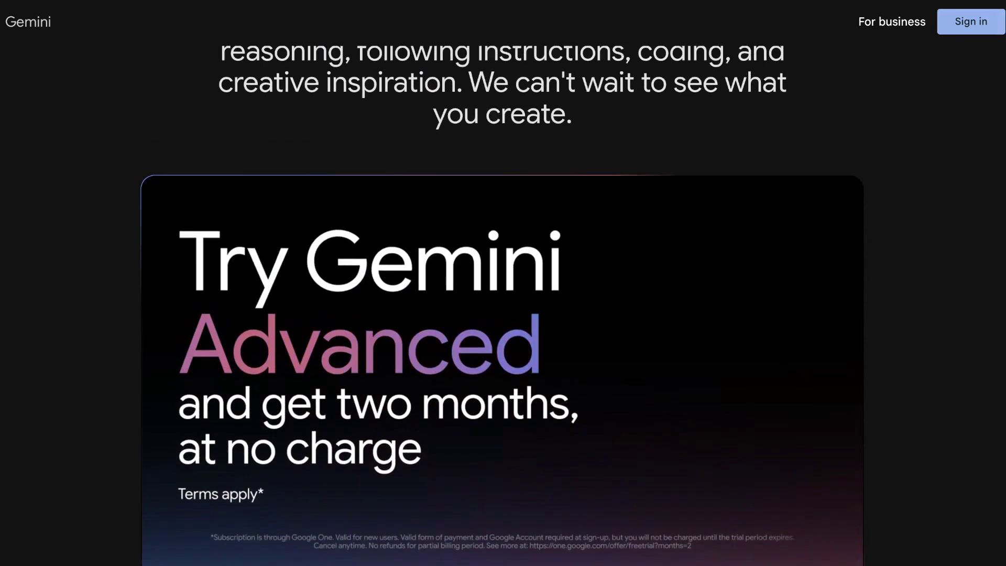
scroll(504, 284, up, 4)
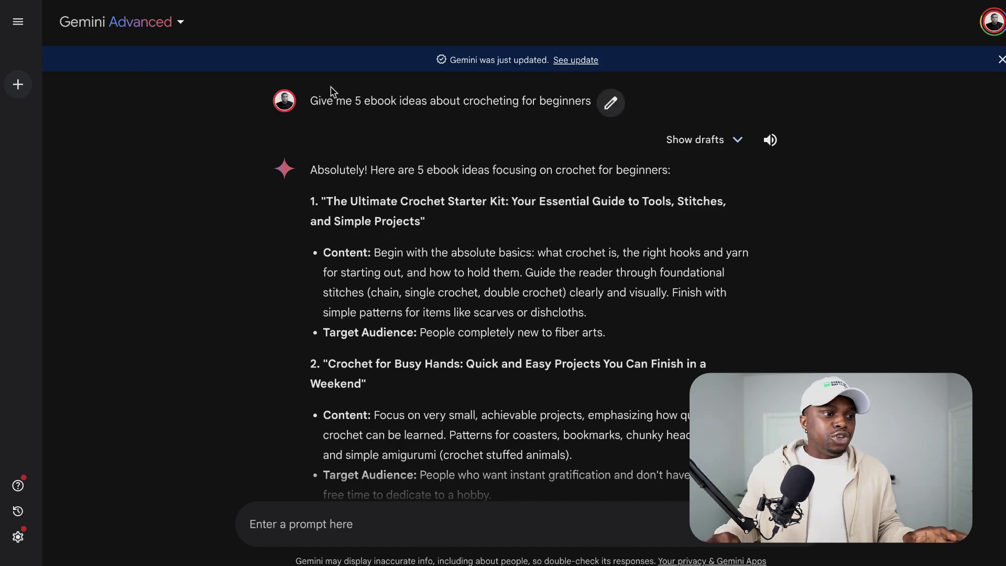
- Expand the recent-chats panel, revisit the crochet ebook ideas chat, then start a fresh empty chat
click(19, 23)
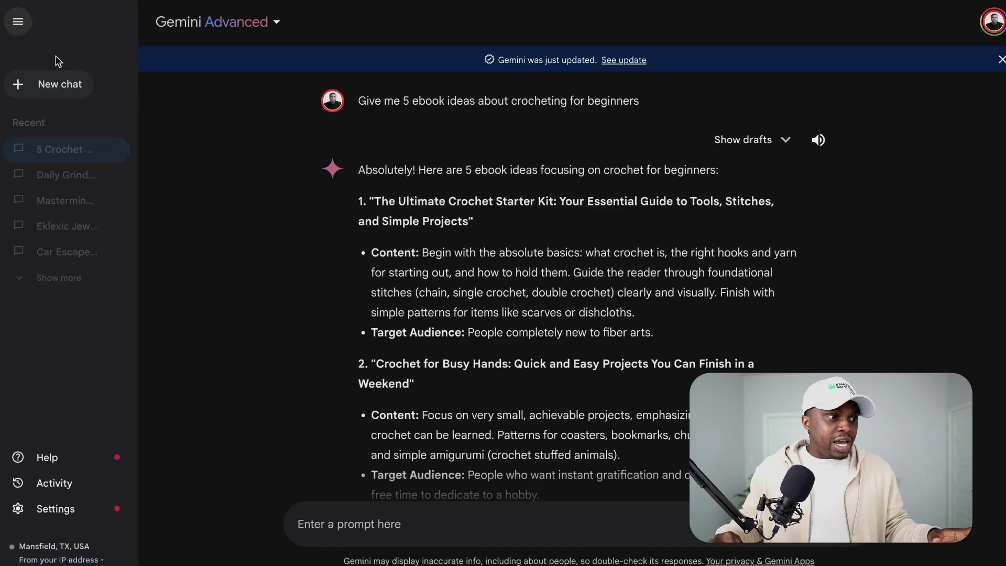
click(54, 88)
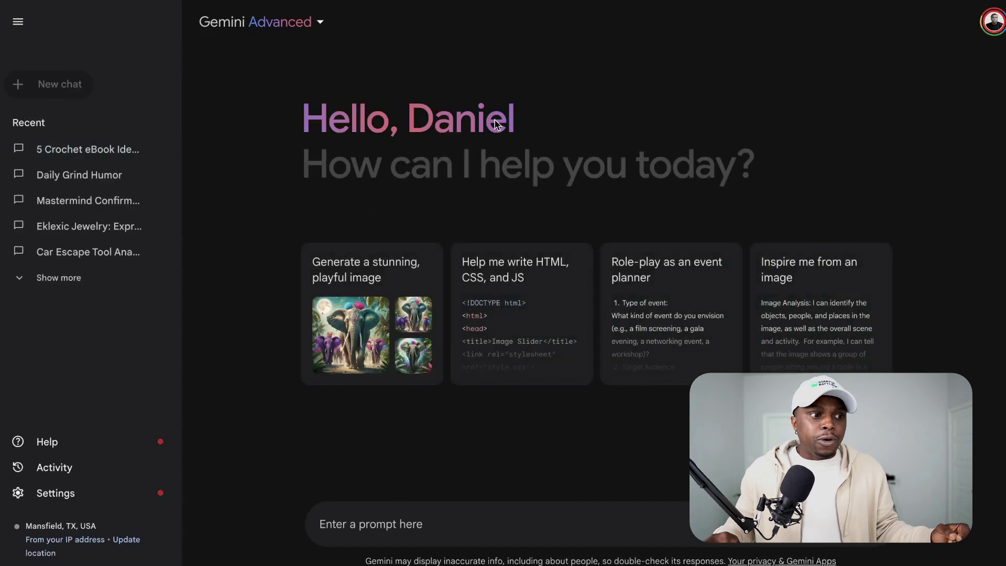
click(88, 149)
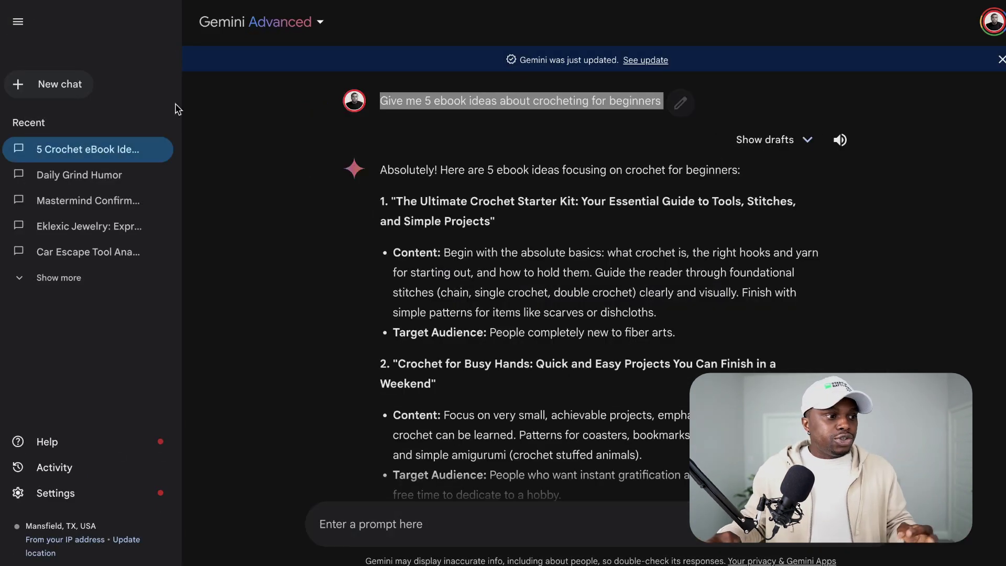
click(52, 84)
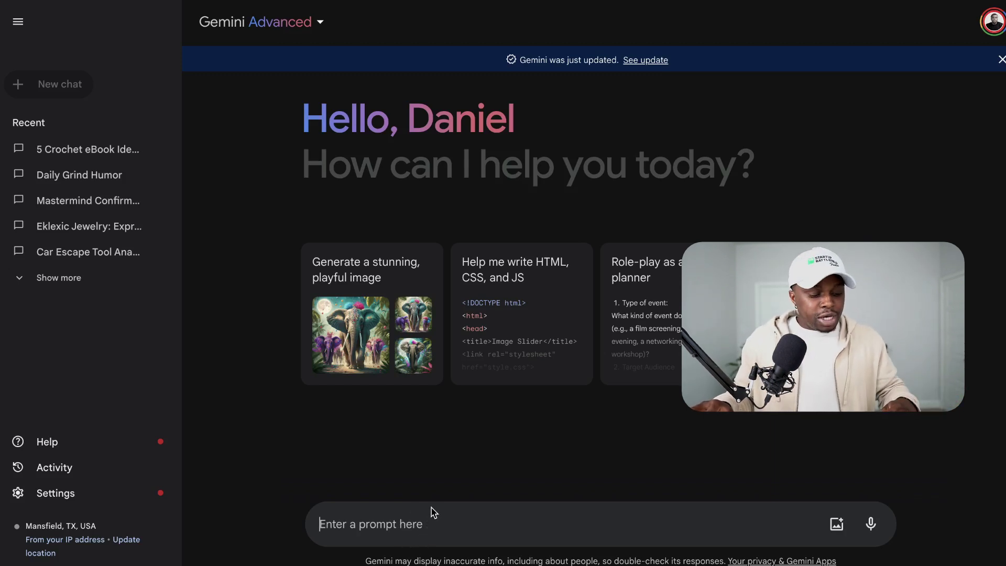
- Submit the pasted prompt 'Give me 5 ebook ideas about crocheting for beginners' in the new chat
text(Give me 5 ebook ideas about crocheting for beginners edit volume_up)
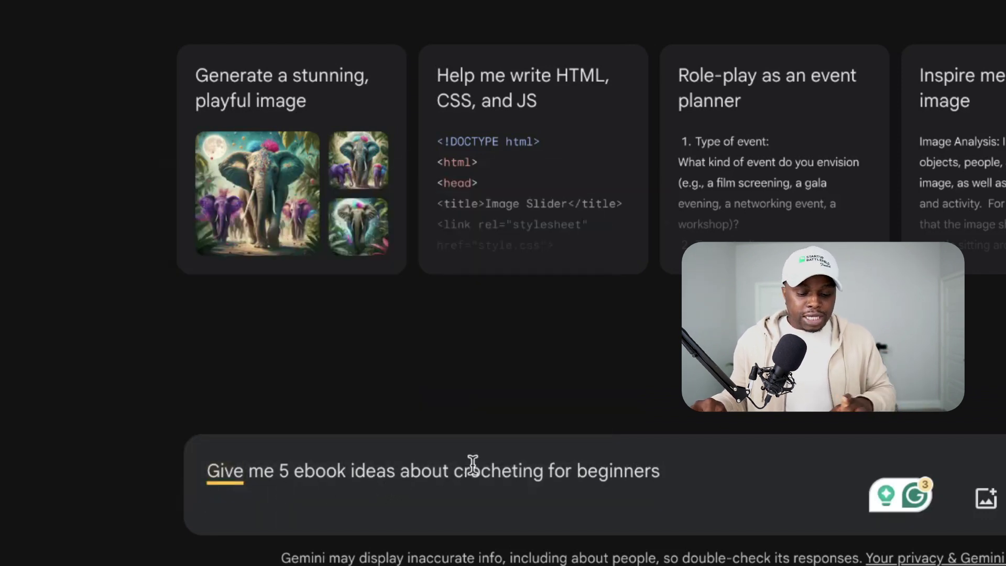
key(Return)
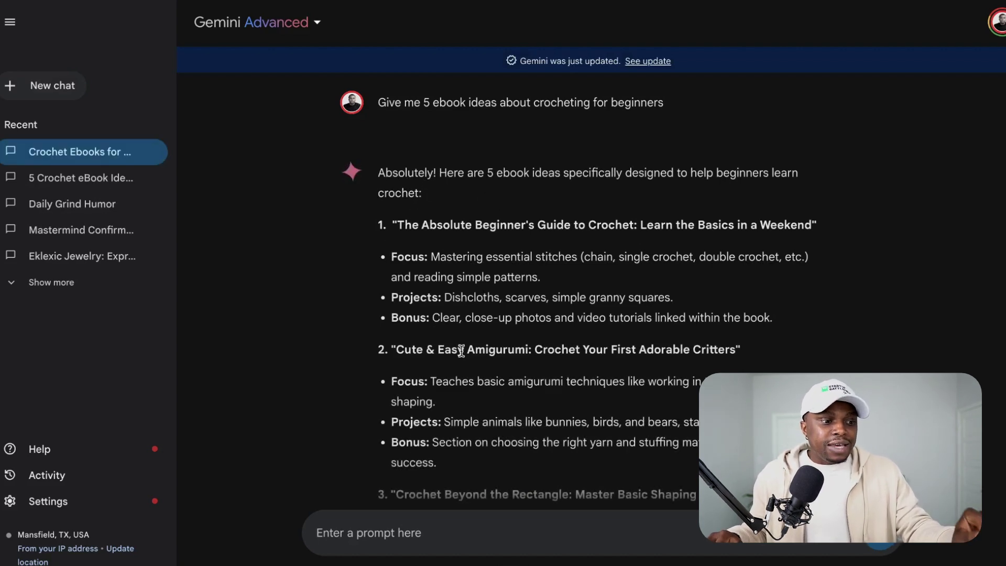
scroll(461, 350, down, 5)
scroll(465, 364, up, 5)
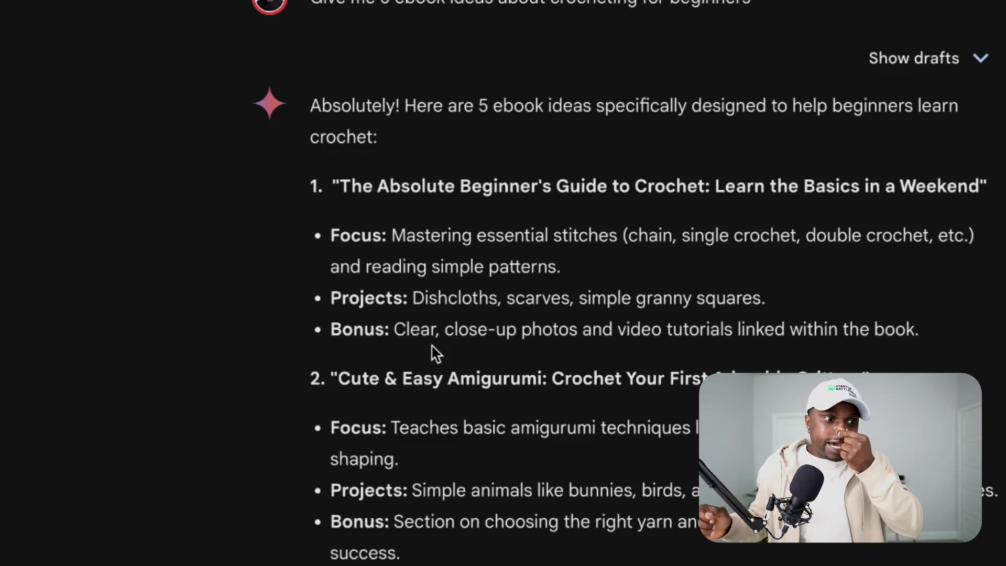
- Read through the five ideas, from The Absolute Beginner's Guide to Crochet to The Photo Crochet Stitch Dictionary
scroll(404, 326, down, 1)
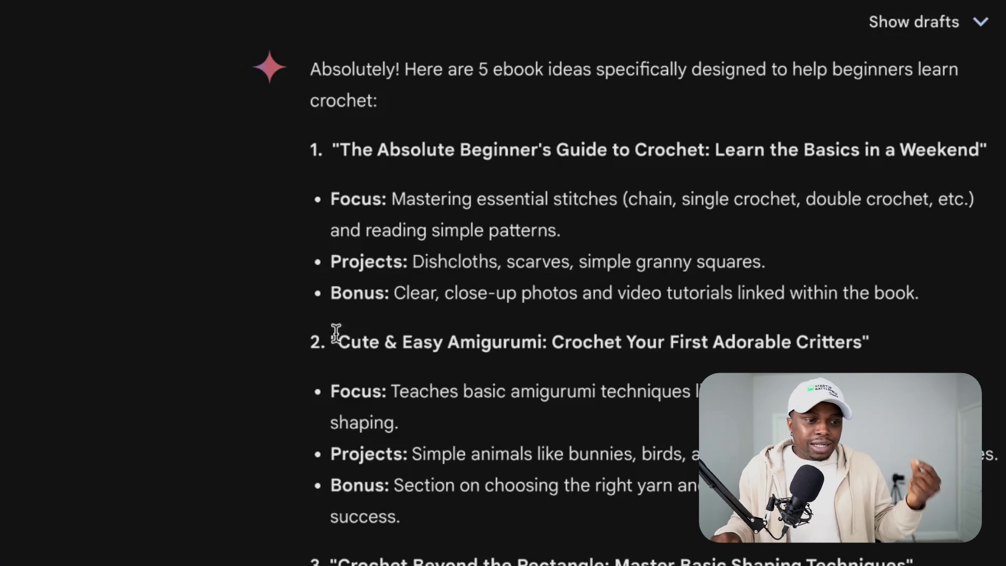
scroll(338, 356, down, 3)
scroll(352, 355, down, 2)
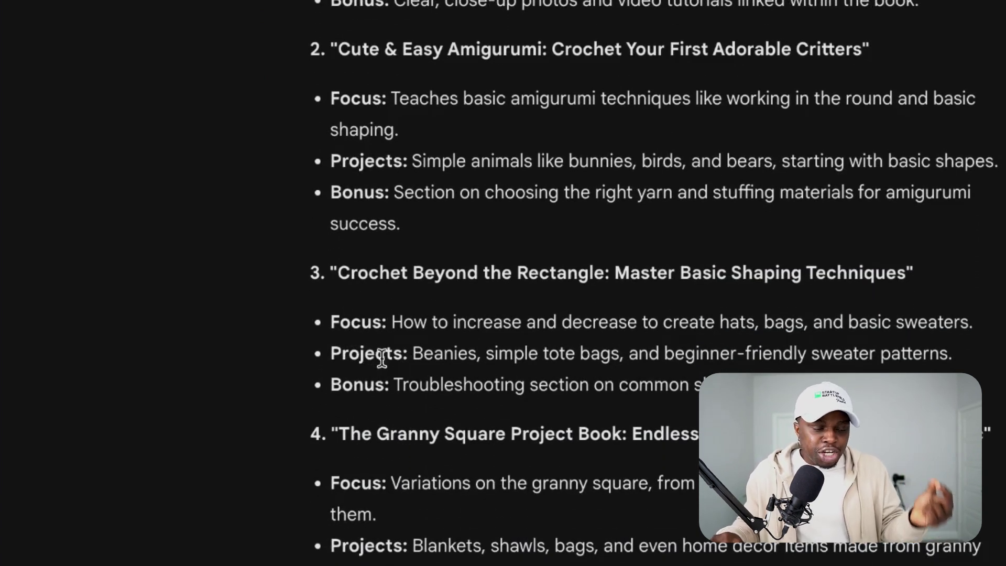
scroll(385, 355, down, 1)
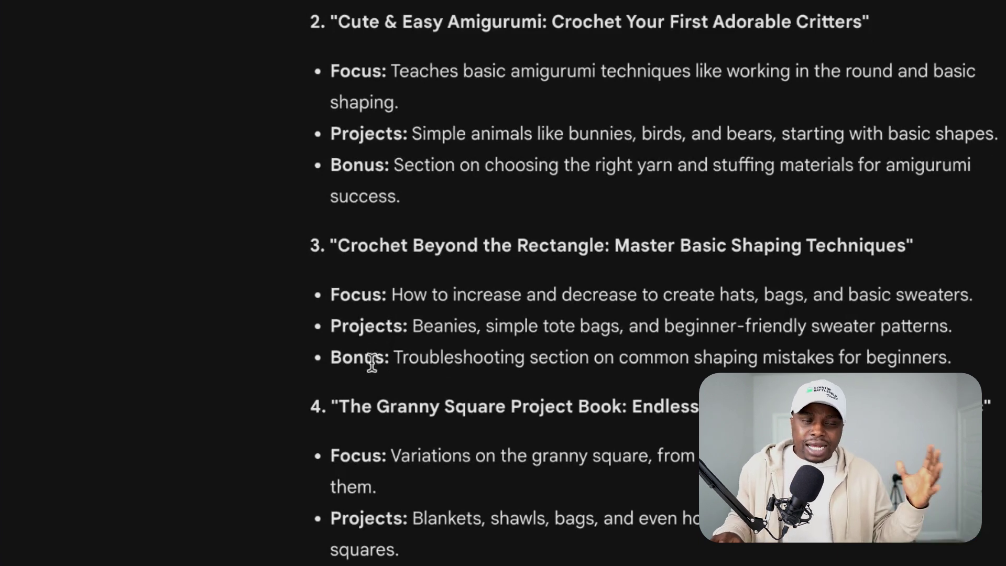
scroll(377, 354, down, 6)
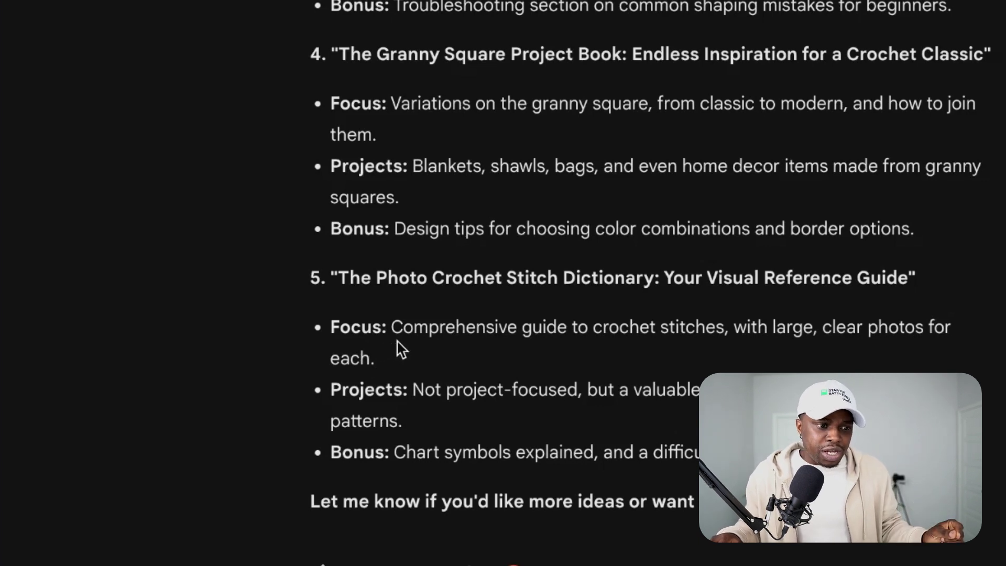
scroll(432, 330, up, 8)
scroll(441, 334, up, 4)
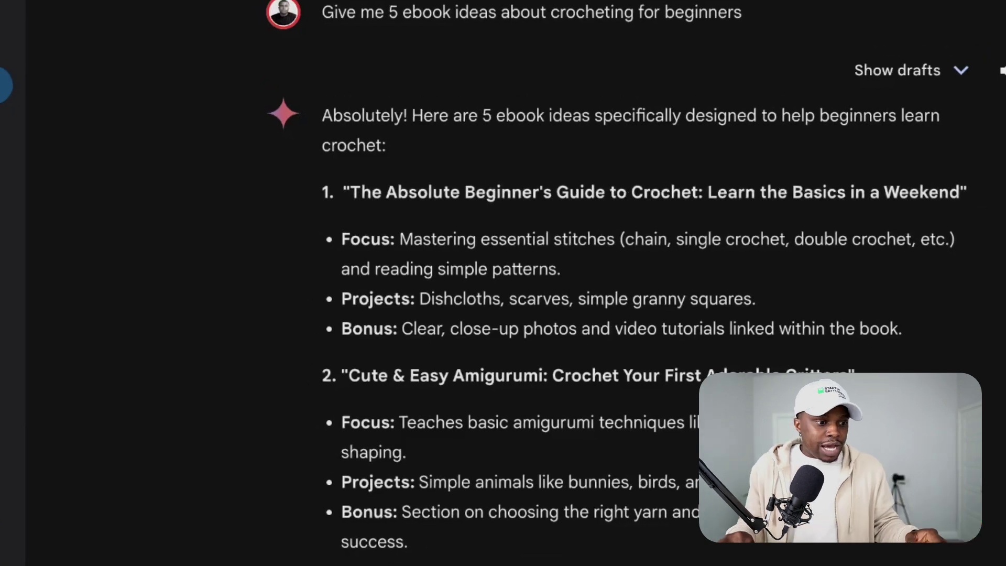
- Send the follow-up 'I love the first idea. Now, Give me the ebook Outline'
text(I love the first idea. No)
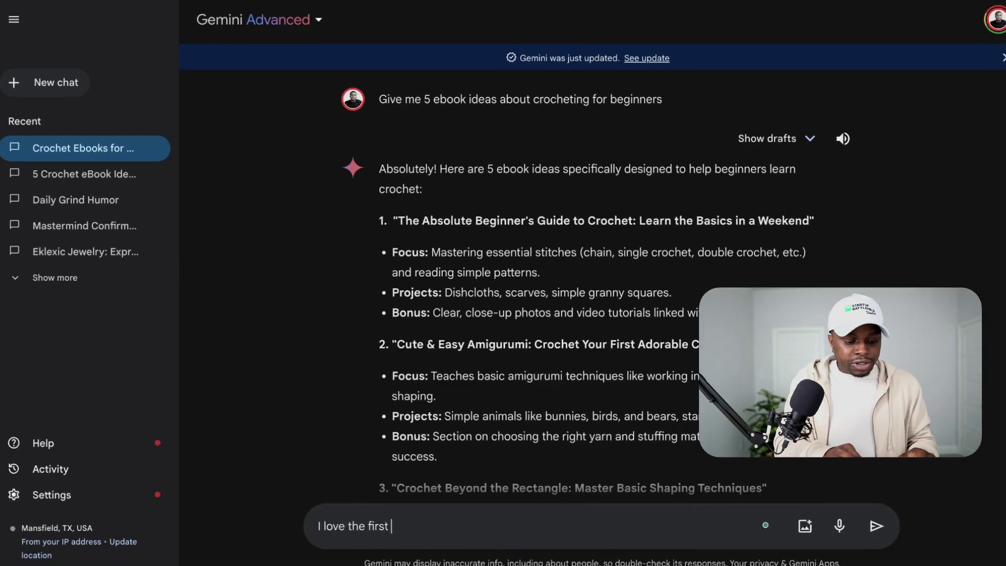
text(w, )
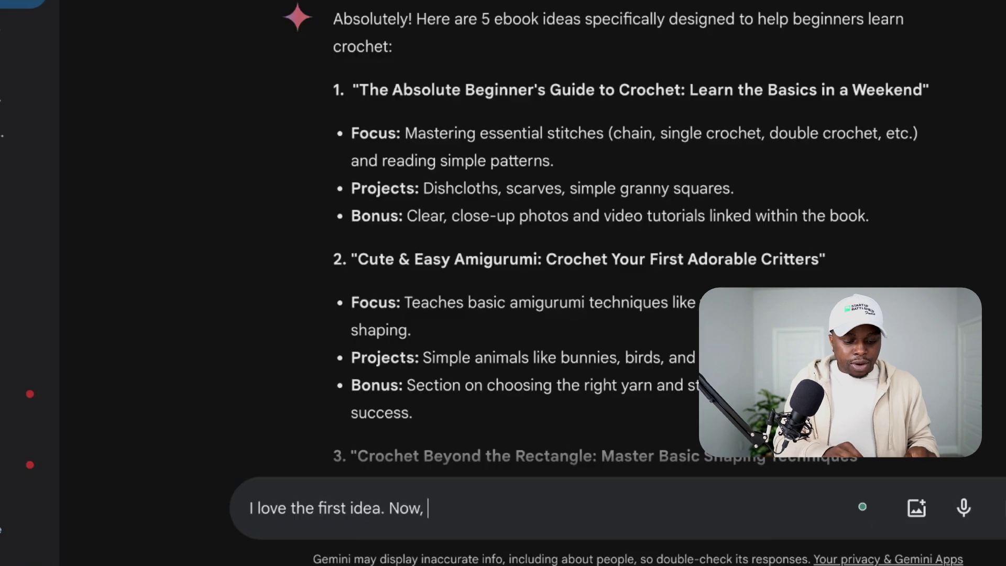
text(Give me )
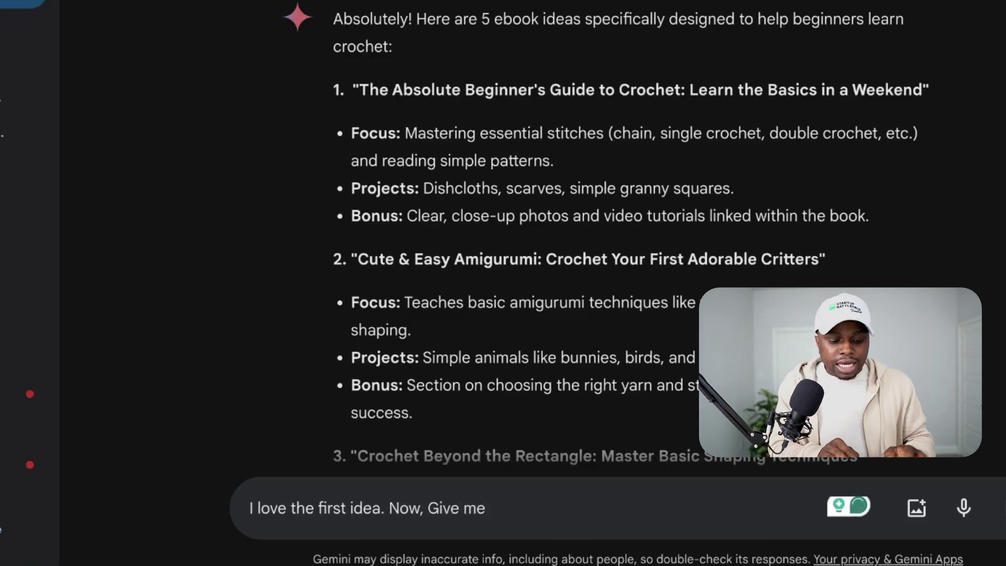
text(te)
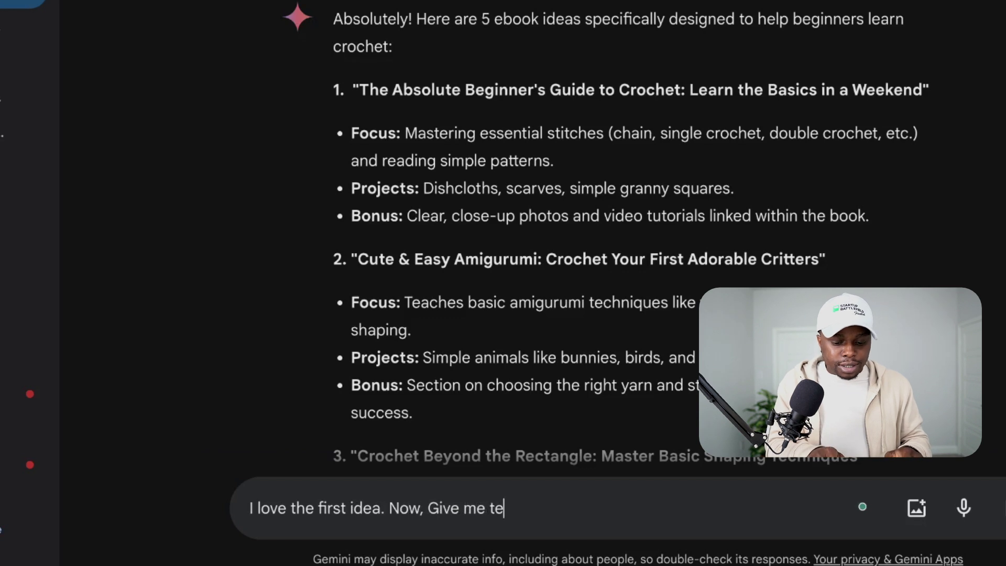
key(BackSpace)
text(he ebook Outline)
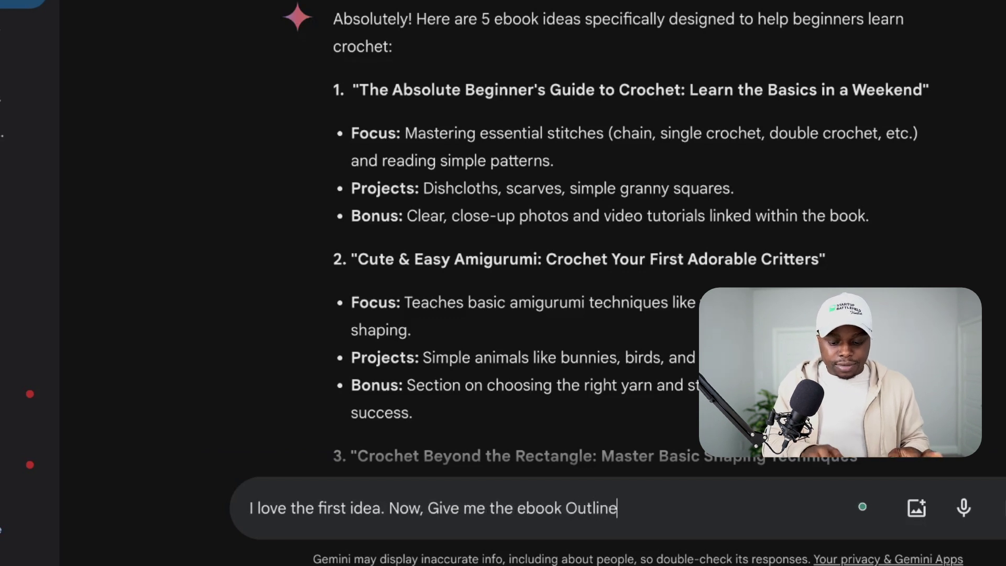
key(Return)
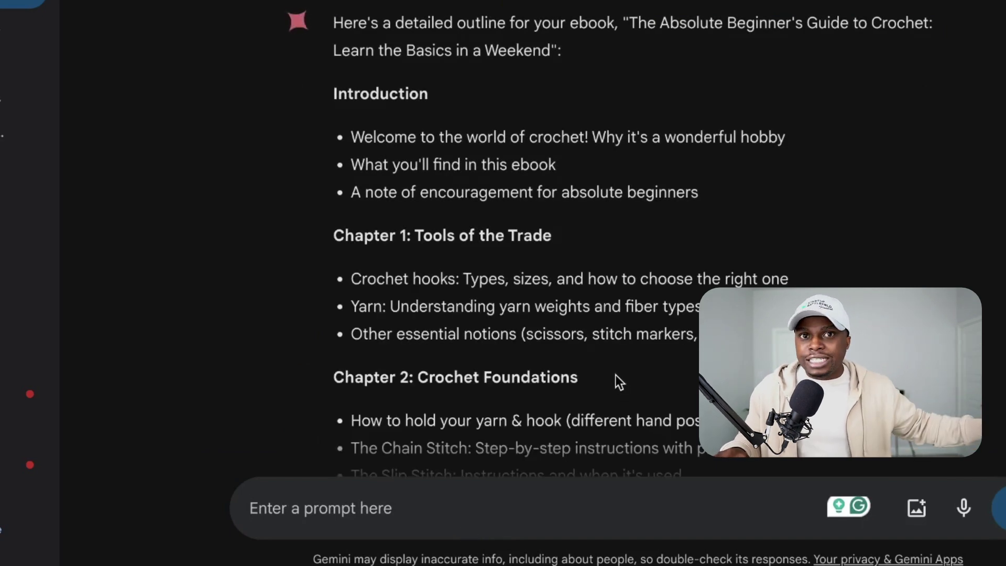
- Scroll through the outline's Introduction, Chapters 1–5, Conclusion and optional Appendices
scroll(548, 287, down, 3)
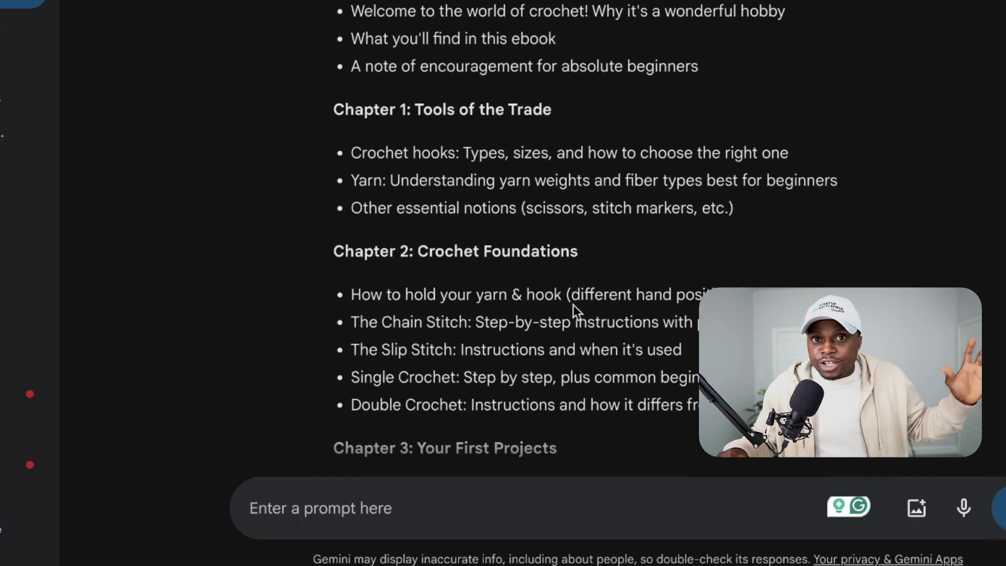
scroll(575, 299, up, 3)
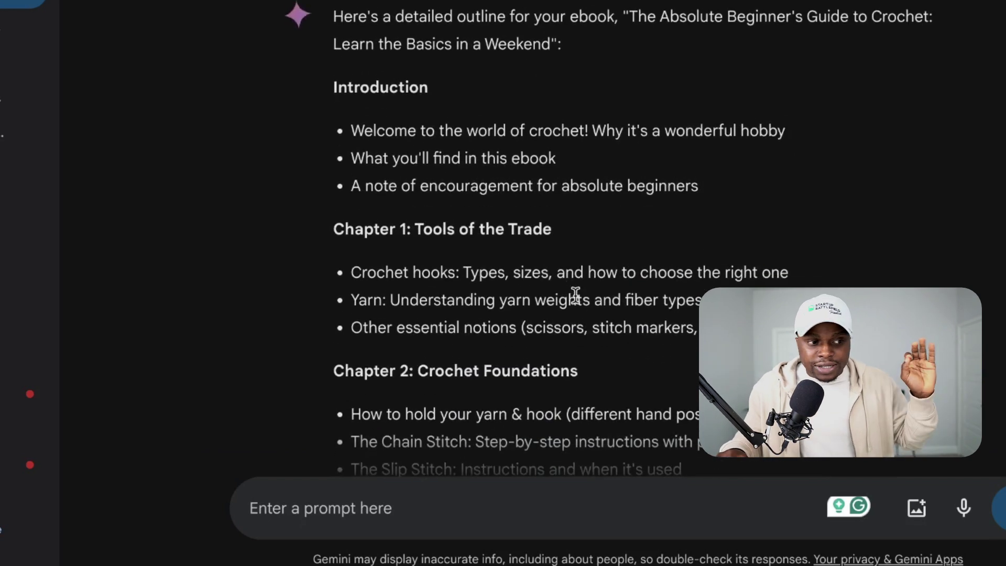
scroll(579, 310, down, 1)
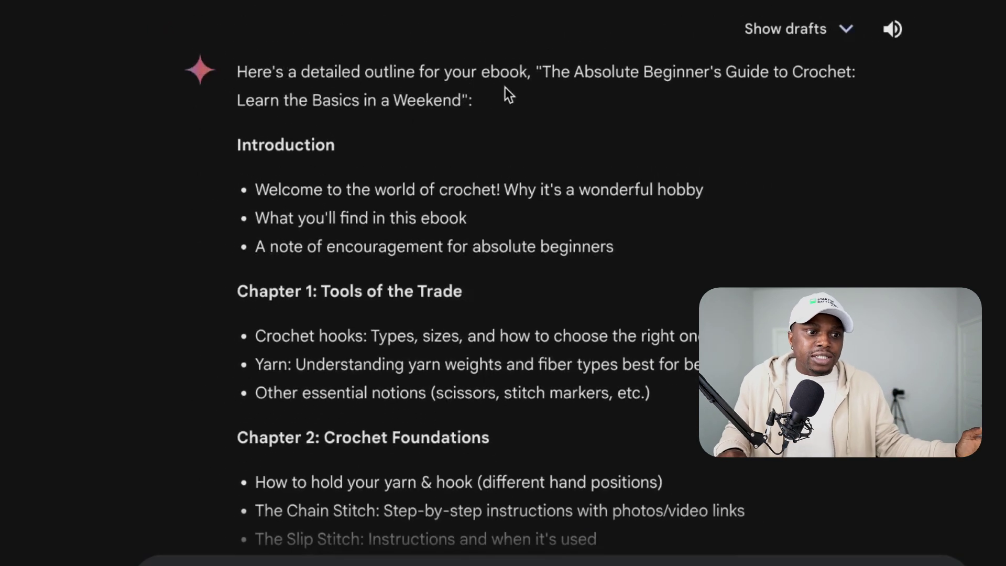
scroll(342, 266, down, 2)
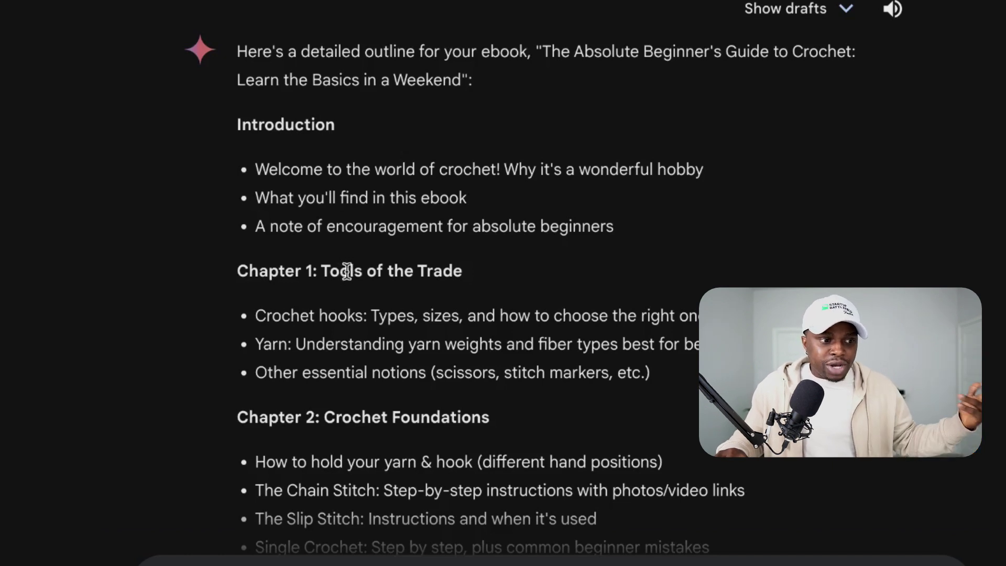
scroll(348, 271, down, 2)
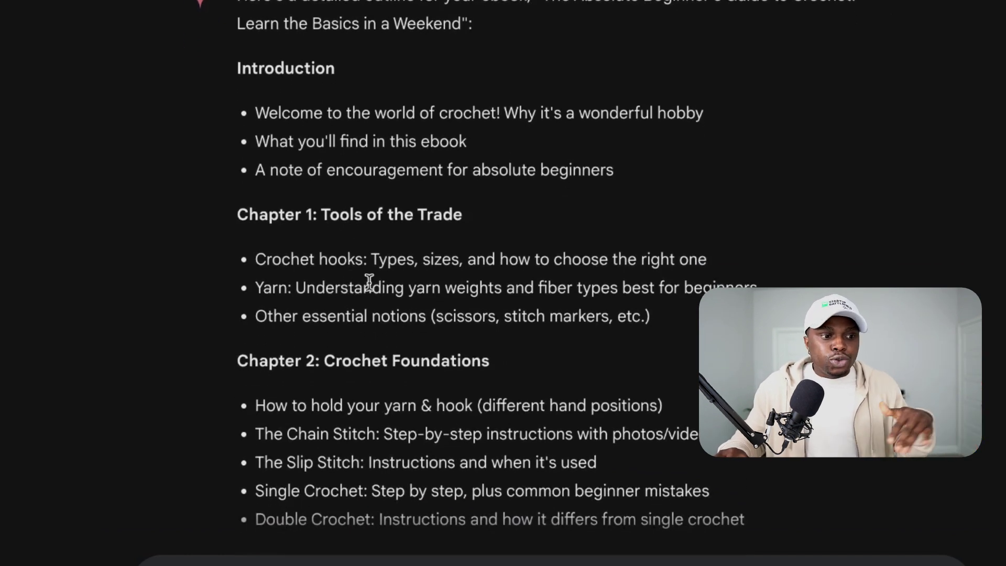
scroll(400, 316, down, 12)
scroll(409, 313, up, 7)
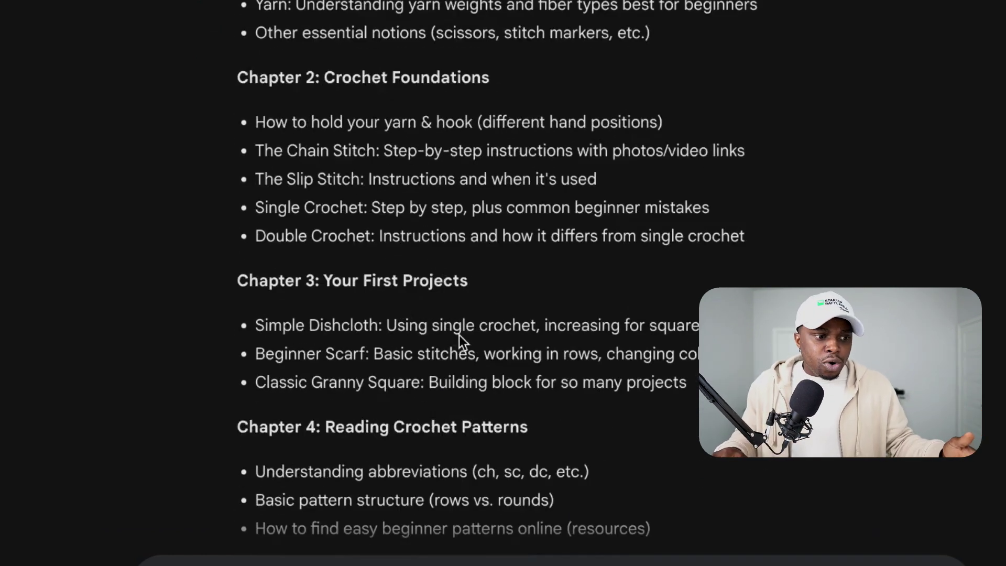
scroll(454, 335, down, 6)
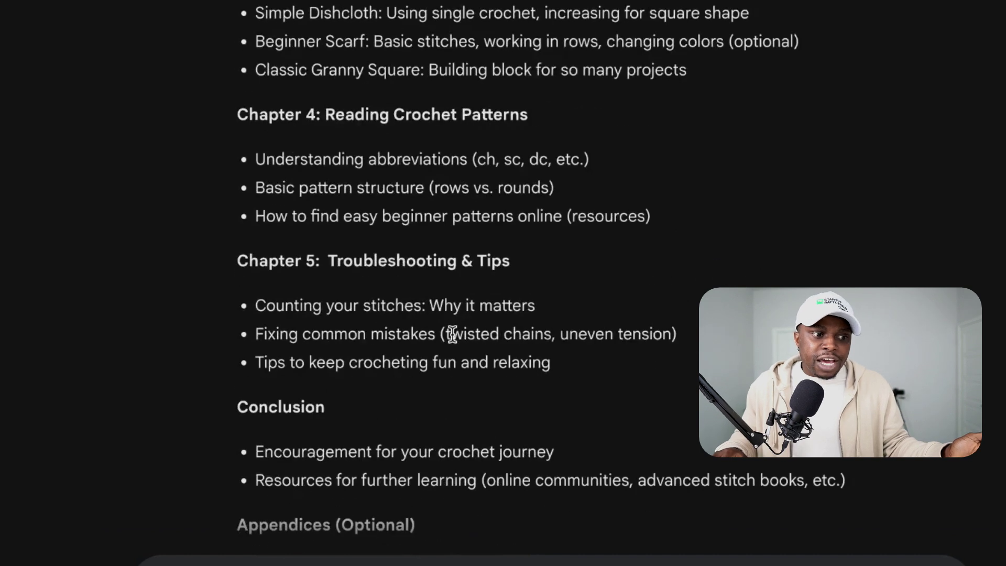
scroll(452, 335, down, 2)
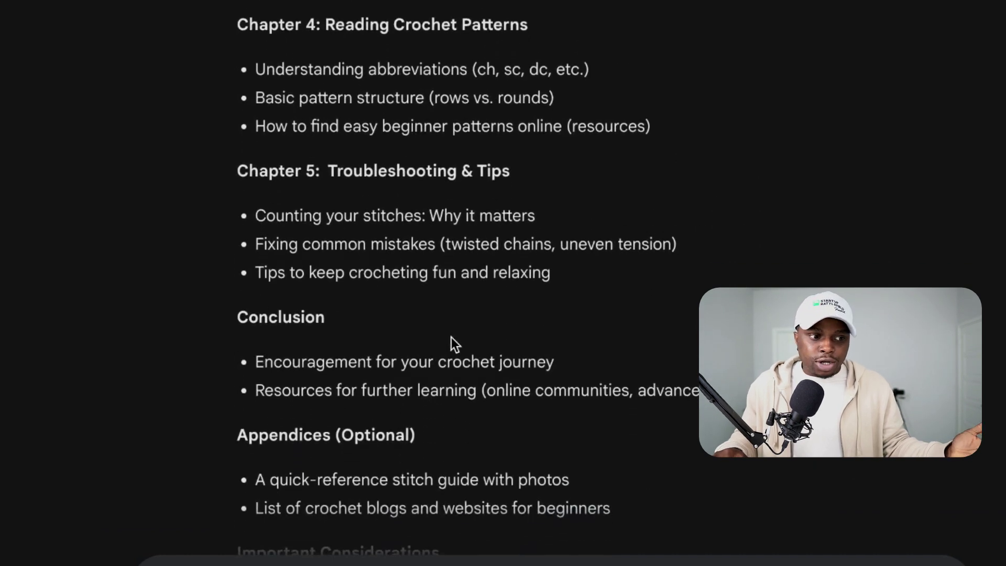
scroll(451, 336, up, 6)
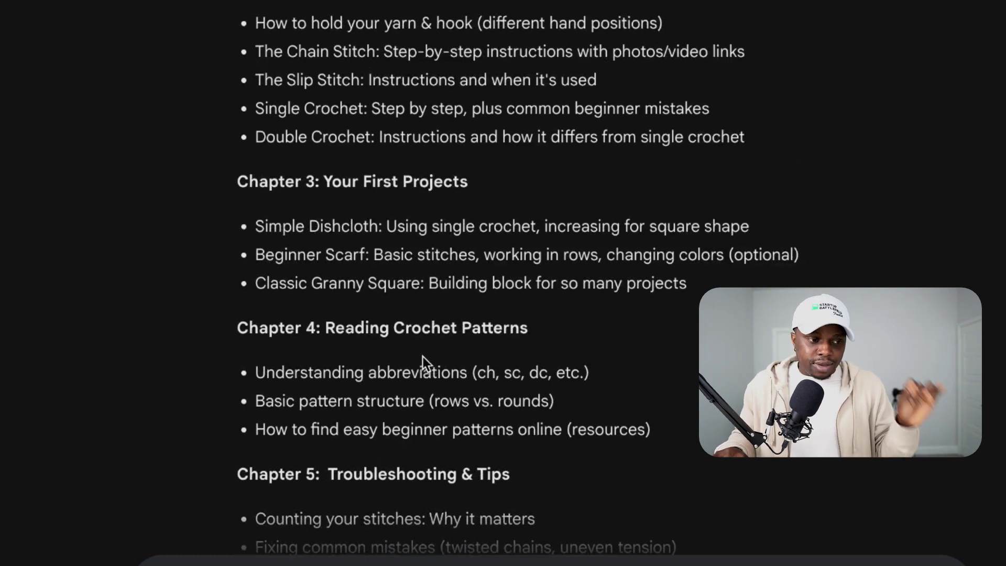
scroll(402, 359, up, 3)
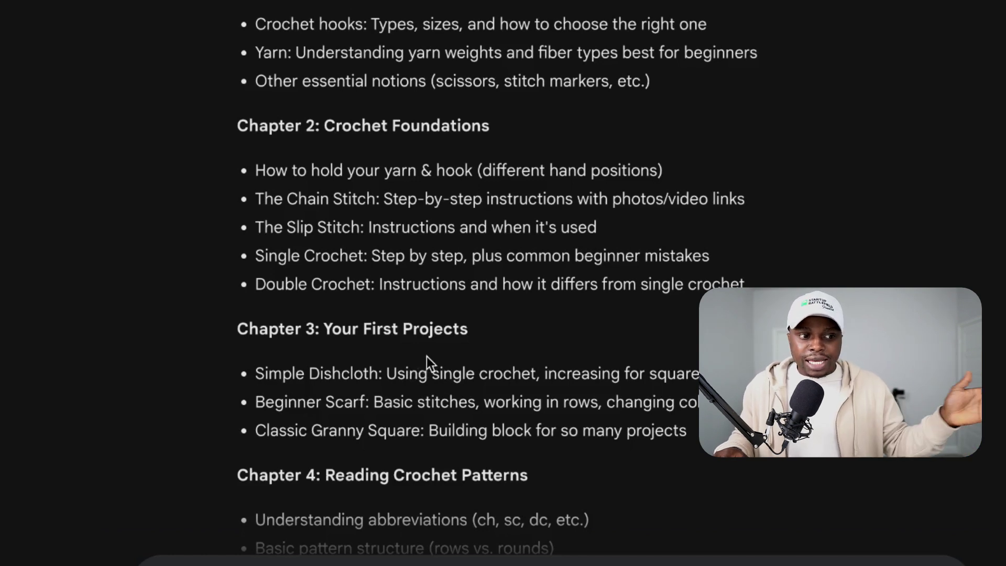
scroll(430, 347, down, 1)
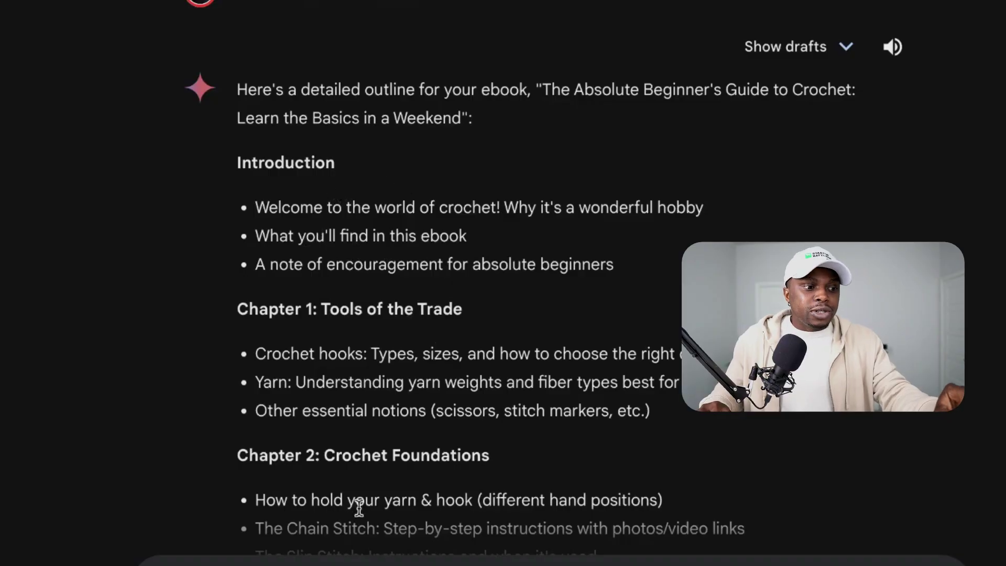
- Ask Gemini to begin the Introduction, appending the copied 'Welcome to the world of crochet!' outline bullet
scroll(359, 507, down, 3)
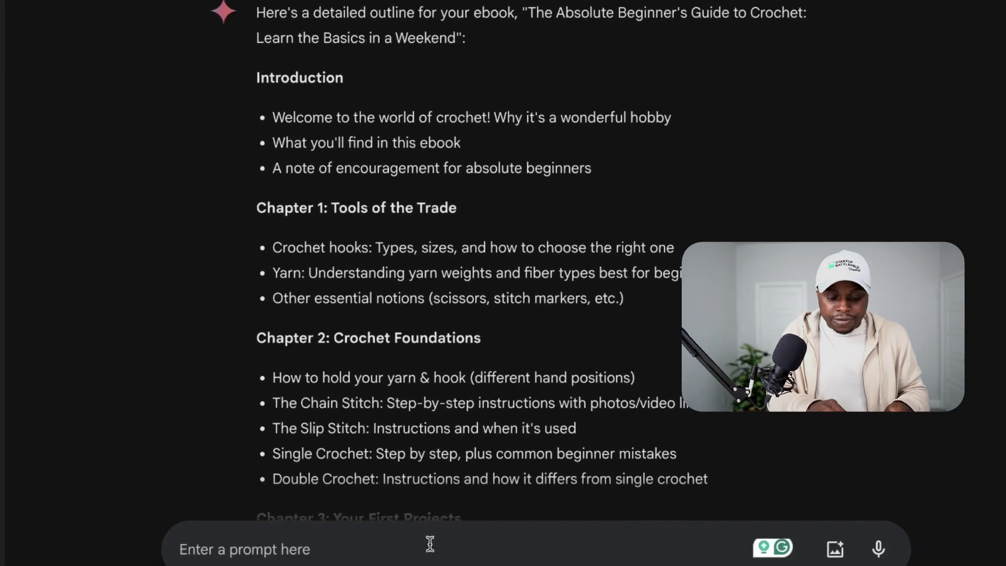
click(430, 544)
text(I love)
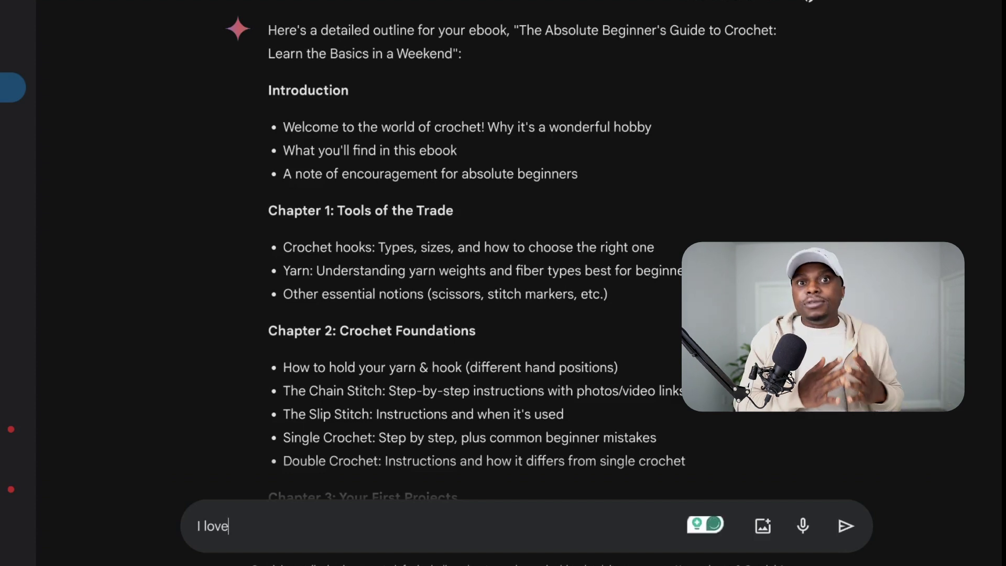
text( these.)
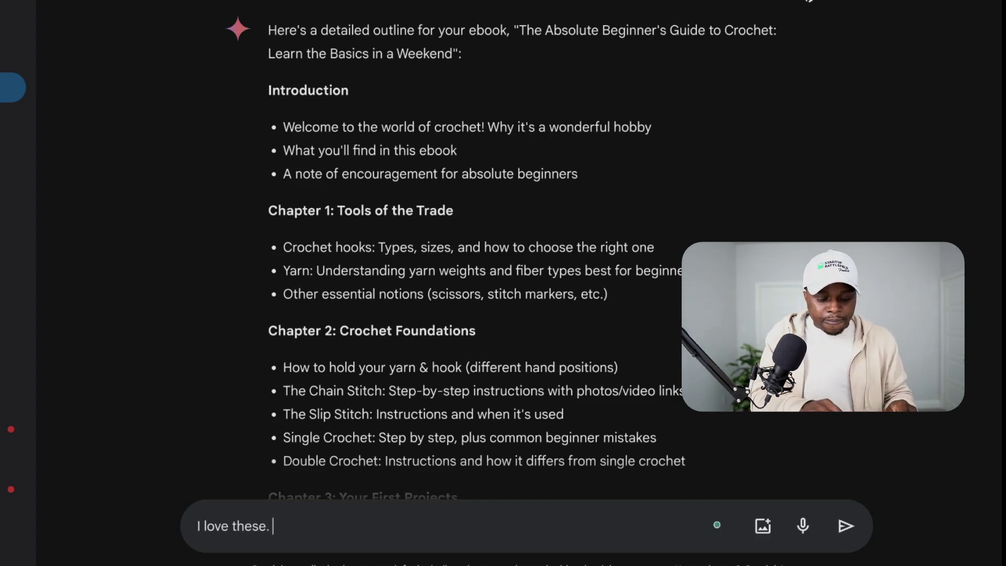
text( Now let's begin with the Introduction/)
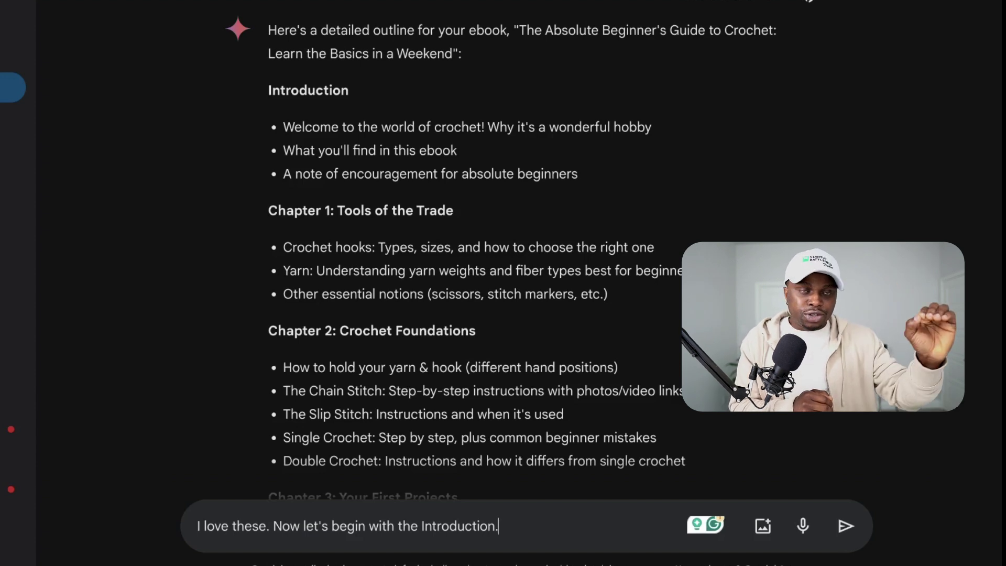
drag(663, 120, 269, 135)
key(ctrl+c)
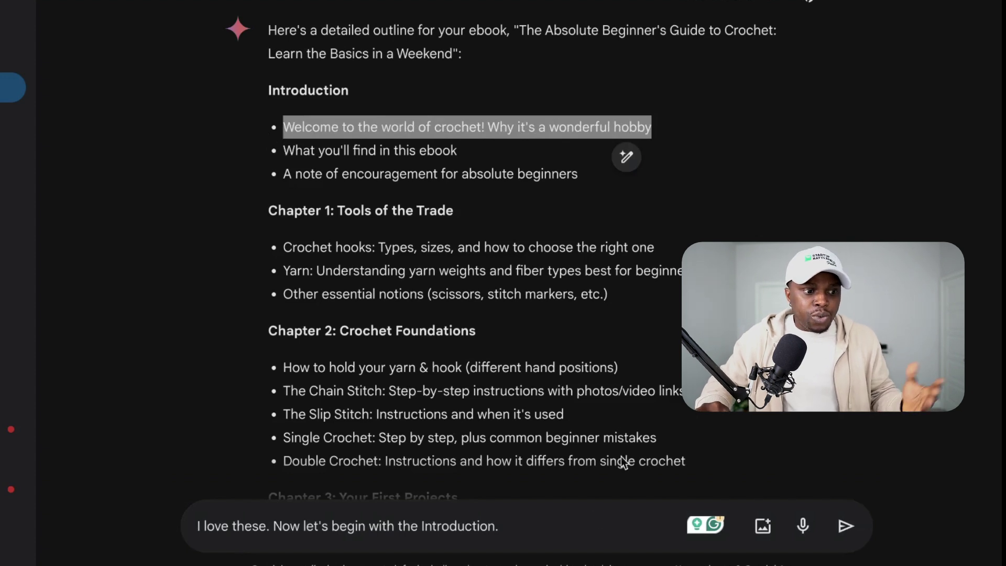
click(560, 520)
key(ctrl+v)
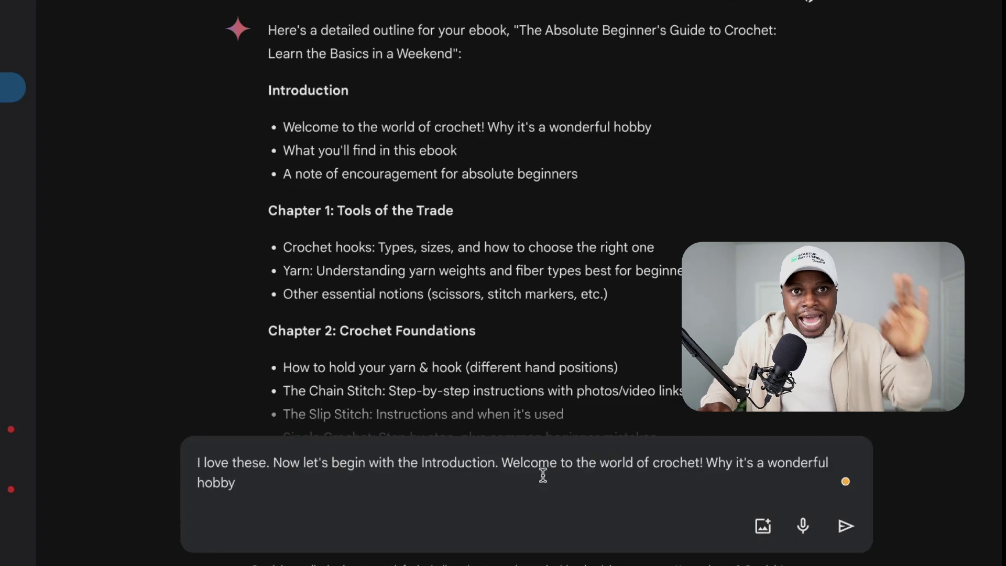
key(Return)
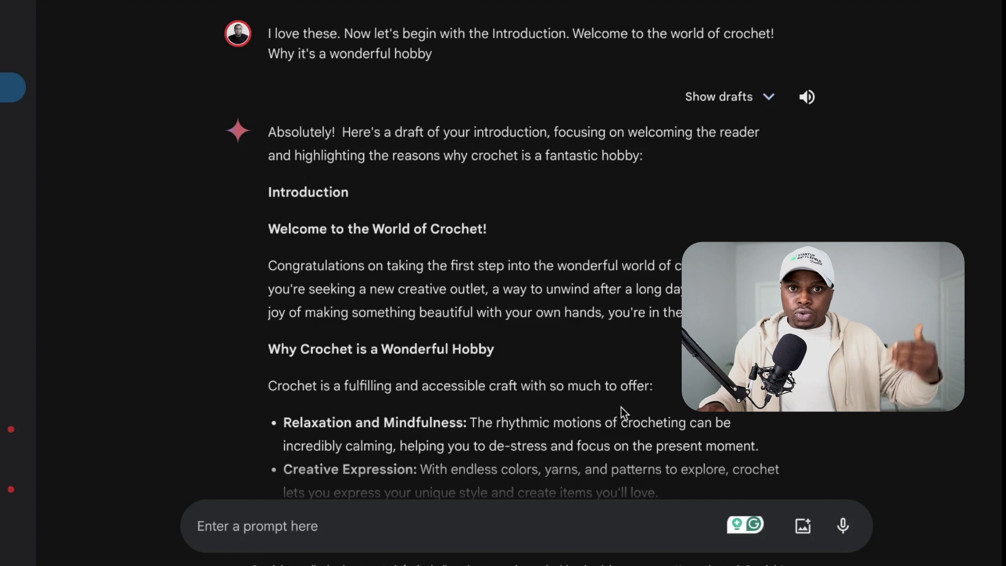
- Scroll through the Introduction draft, from 'Why Crochet is a Wonderful Hobby' to 'A Note for Beginners'
scroll(628, 404, down, 1)
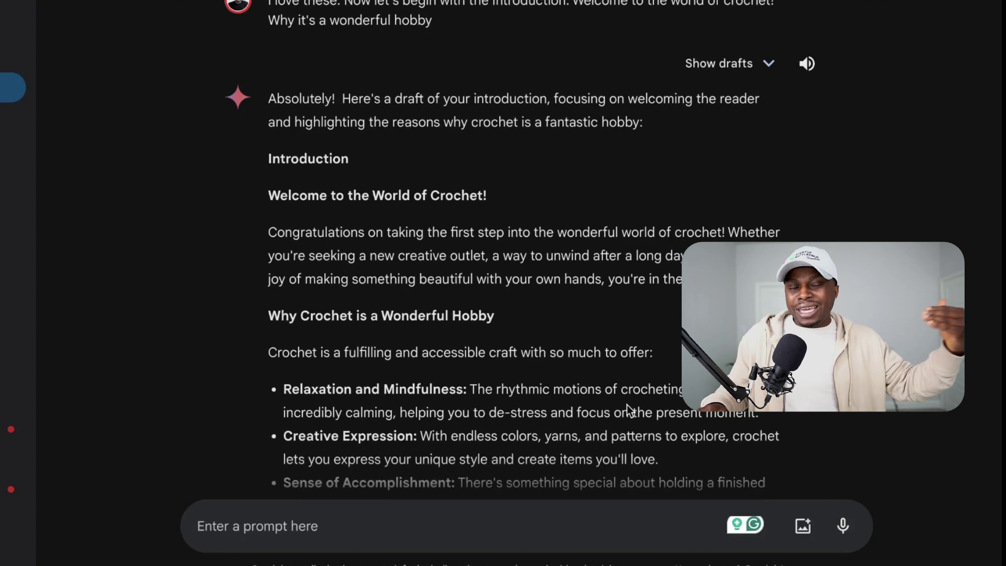
scroll(627, 405, down, 10)
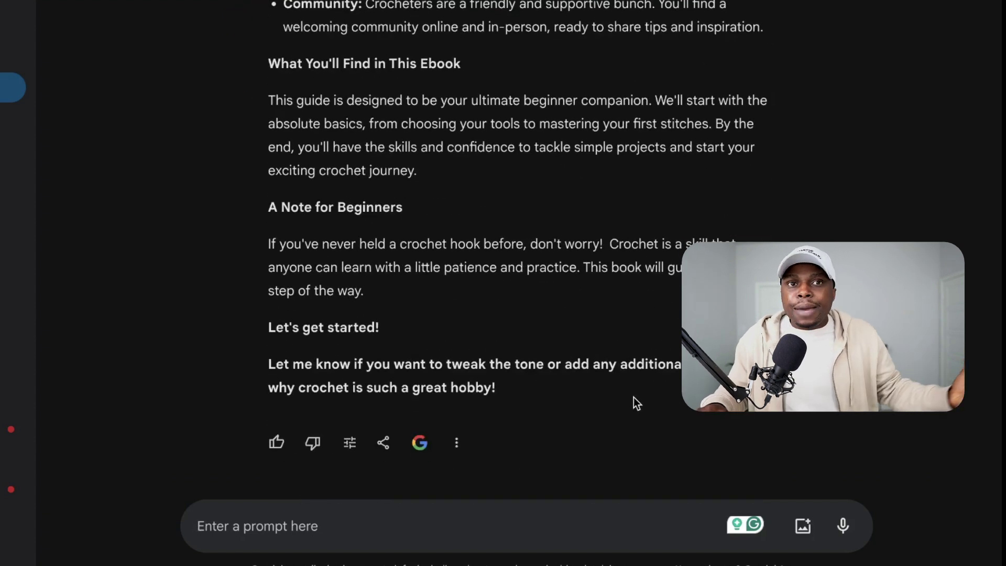
scroll(477, 316, up, 10)
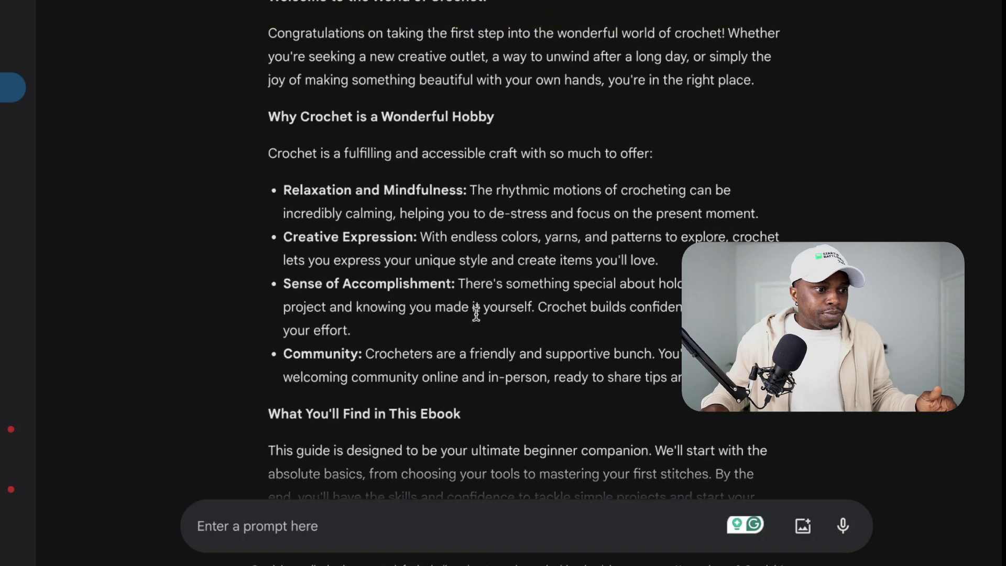
scroll(475, 315, down, 2)
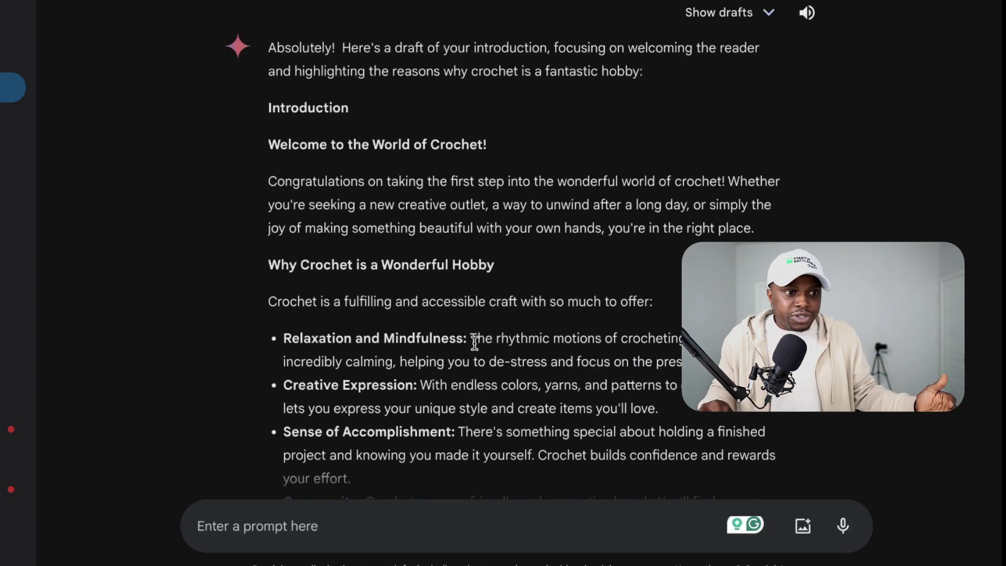
scroll(493, 298, down, 4)
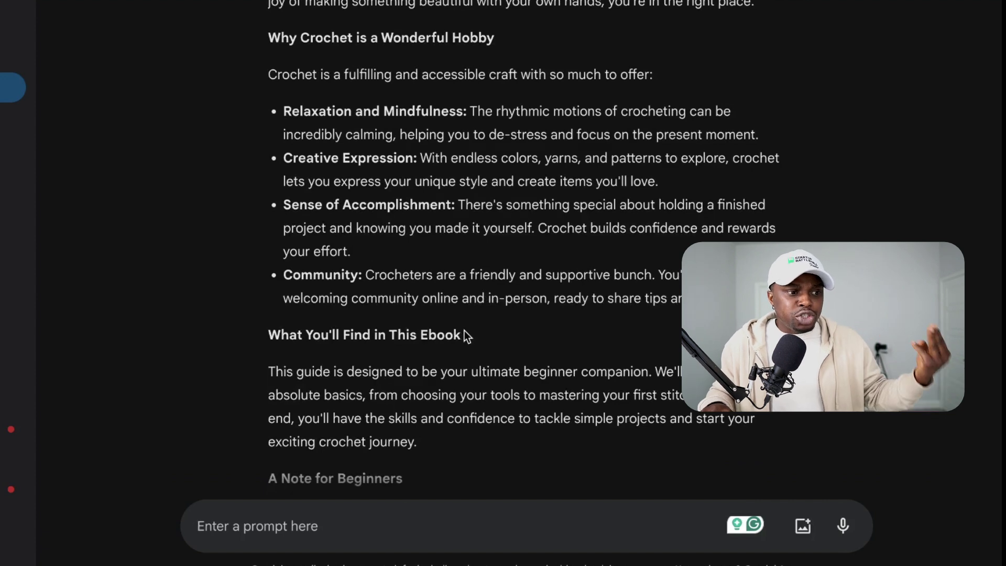
scroll(455, 335, down, 4)
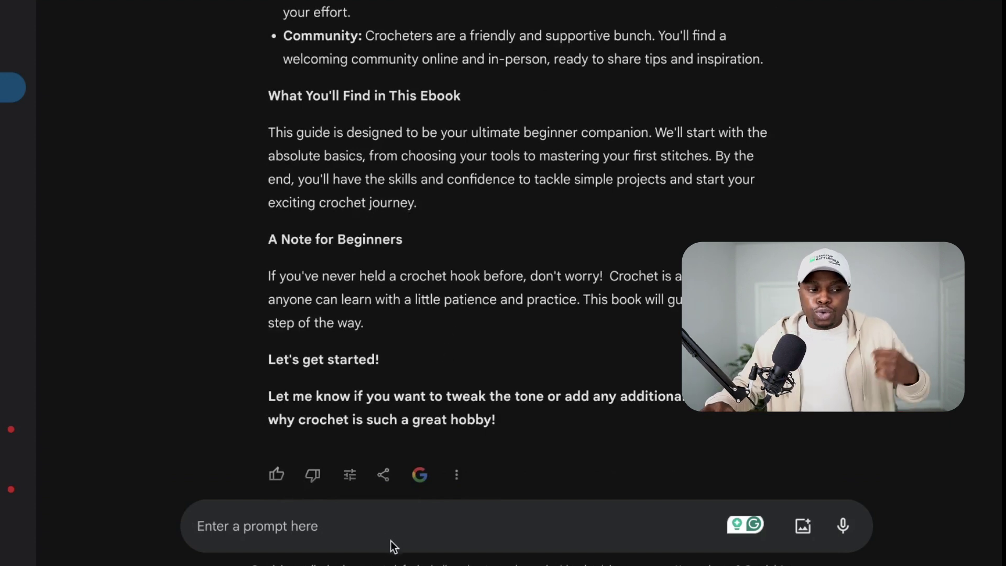
- Ask for the Introduction to be at least 300 words long in beginner-friendly language
text(make it)
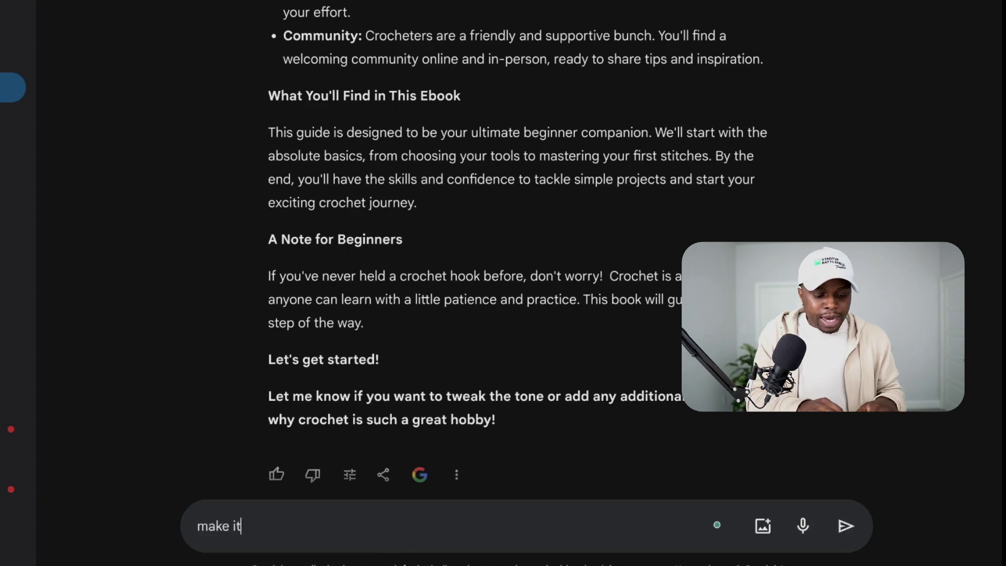
text( at least 300)
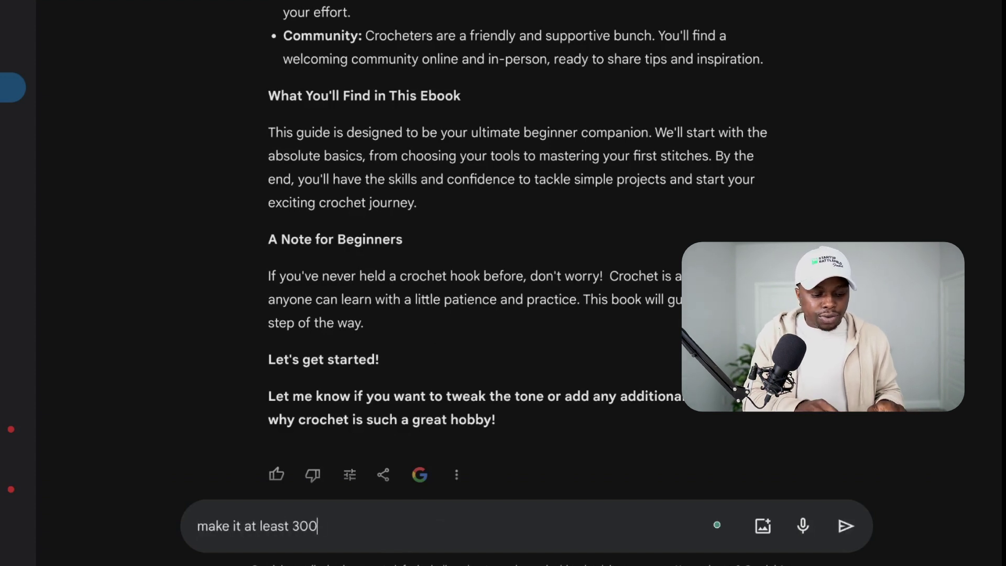
text( wprds long, and use a beginner)
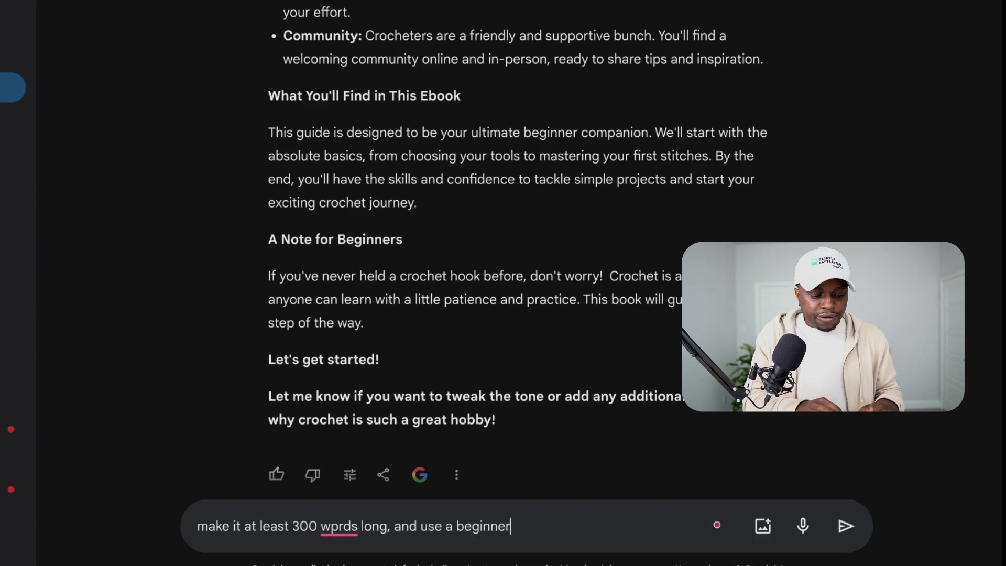
text( fliendly language)
key(Return)
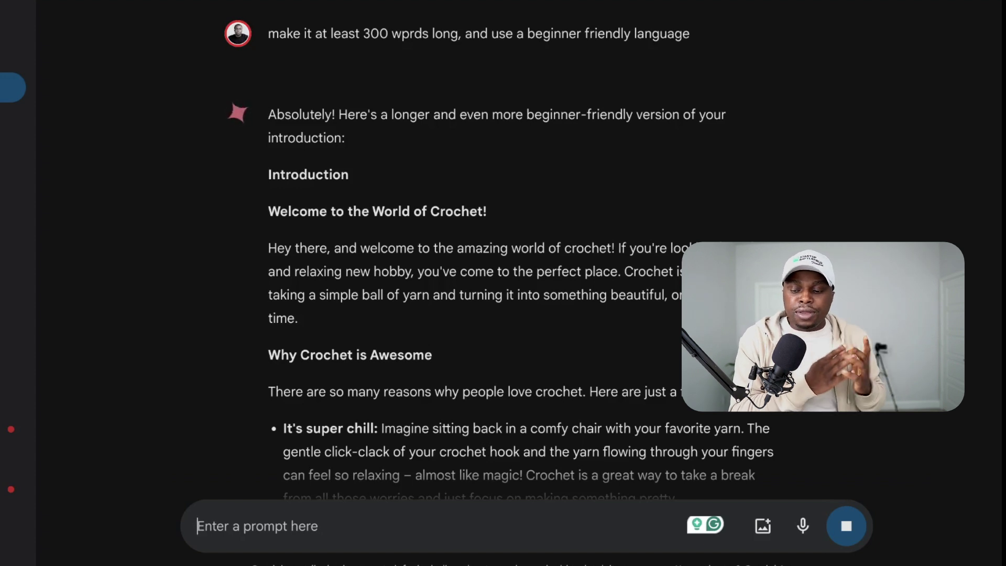
- Draft an unsent prompt 'Let's write ;' followed by the outline's 'What you'll find in this ebook' bullet
scroll(574, 388, down, 8)
scroll(574, 388, up, 20)
scroll(570, 394, up, 20)
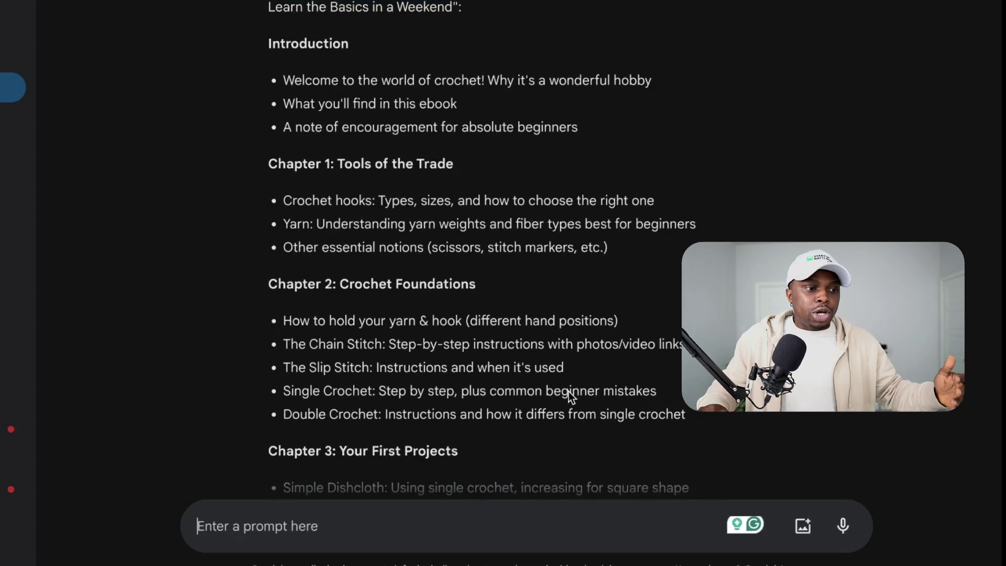
scroll(483, 418, down, 6)
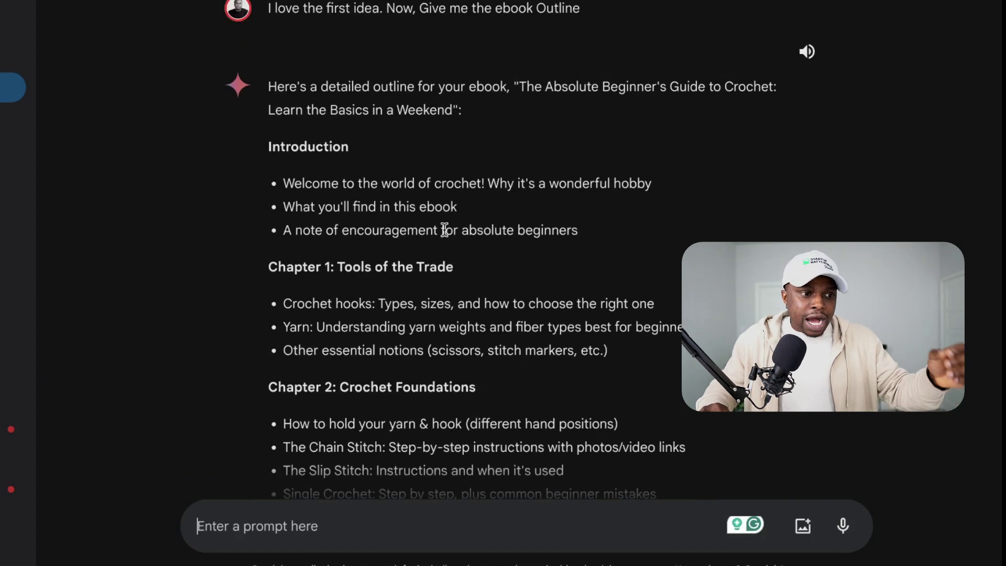
drag(458, 208, 278, 209)
key(ctrl+c)
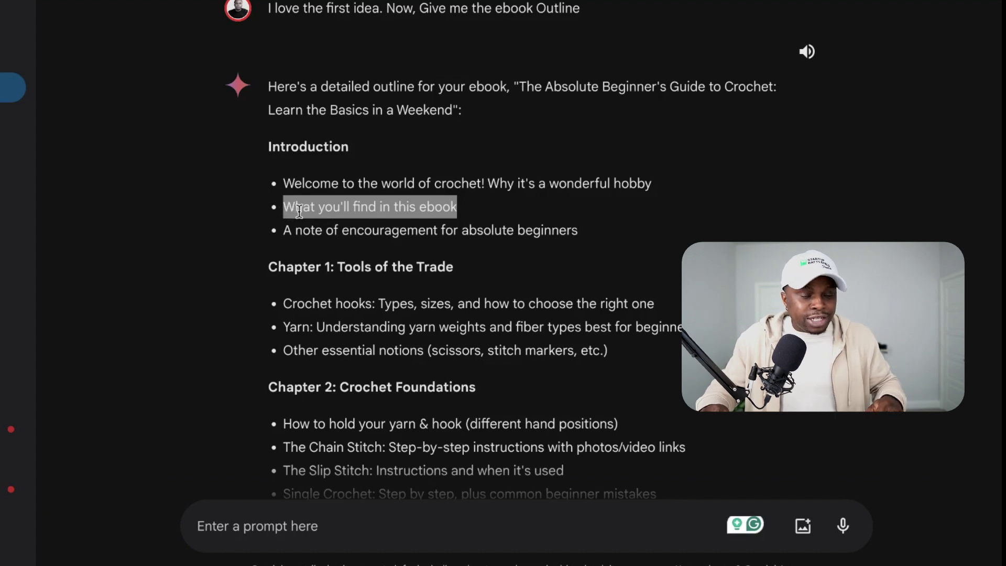
scroll(303, 214, down, 15)
text(Let's write ;)
key(ctrl+v)
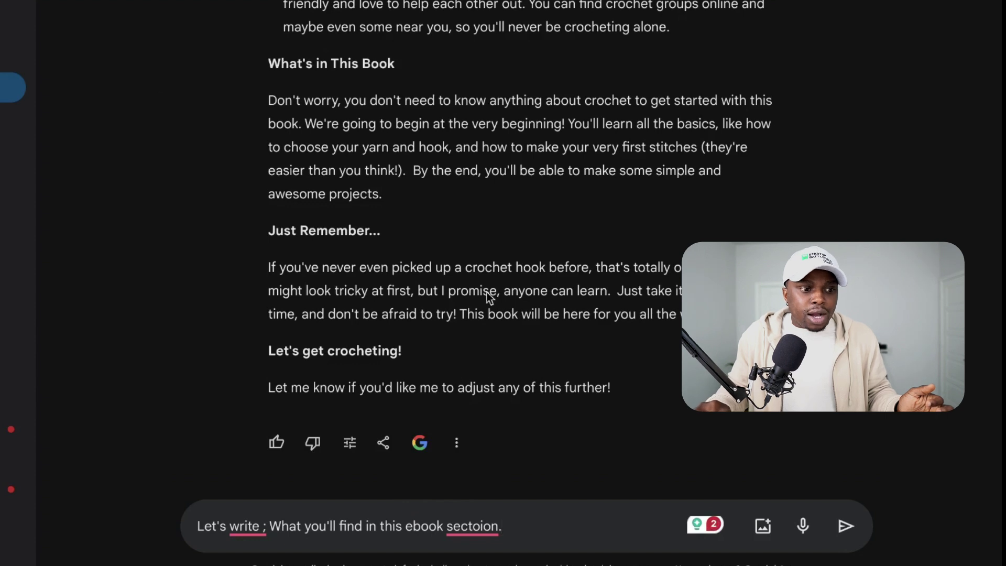
scroll(475, 369, up, 5)
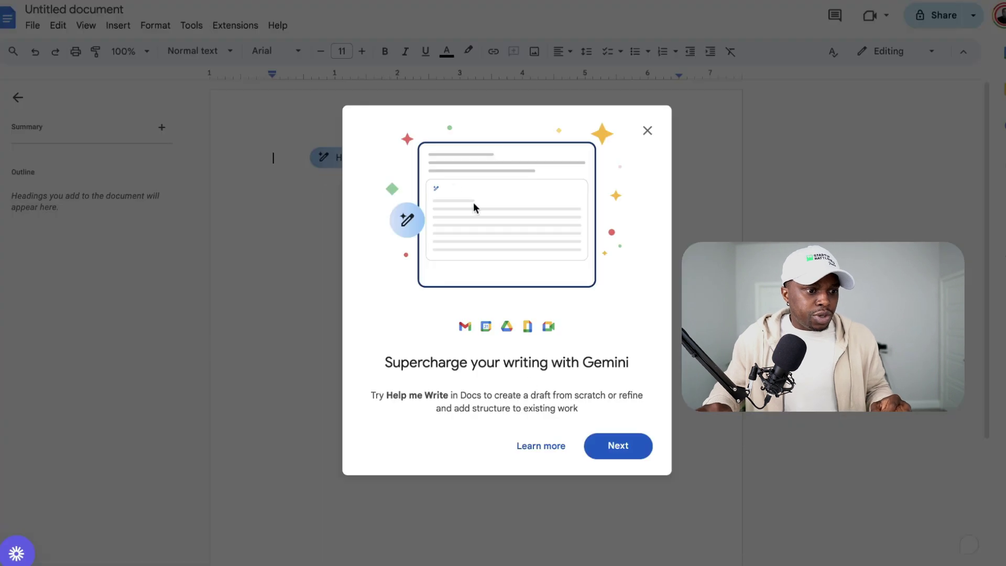
- Dismiss the intro dialog and paste the introduction draft, from the Introduction heading to 'Let me know…', into the untitled Doc
click(598, 446)
key(ctrl+v)
scroll(400, 280, up, 3)
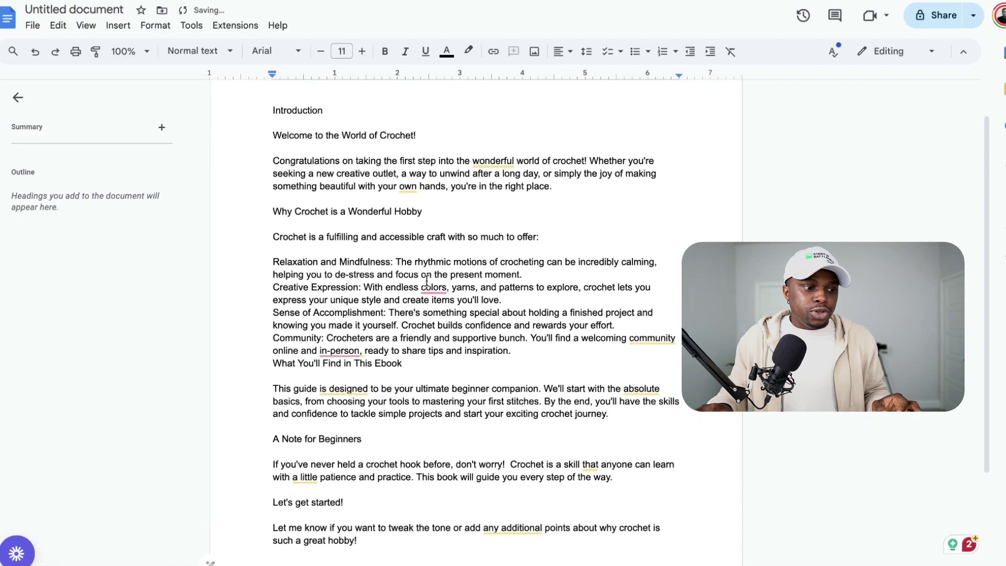
scroll(425, 288, down, 1)
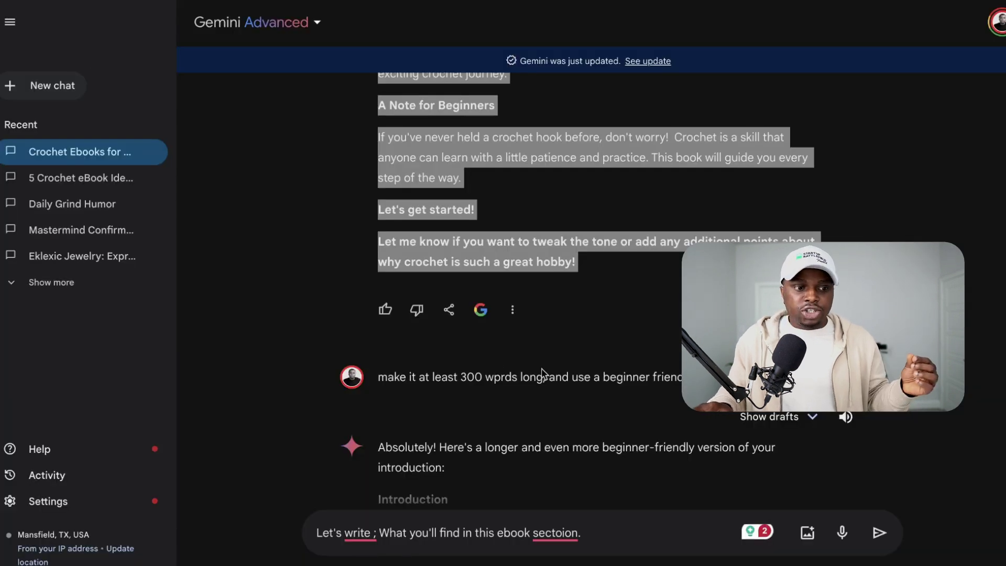
scroll(542, 368, down, 15)
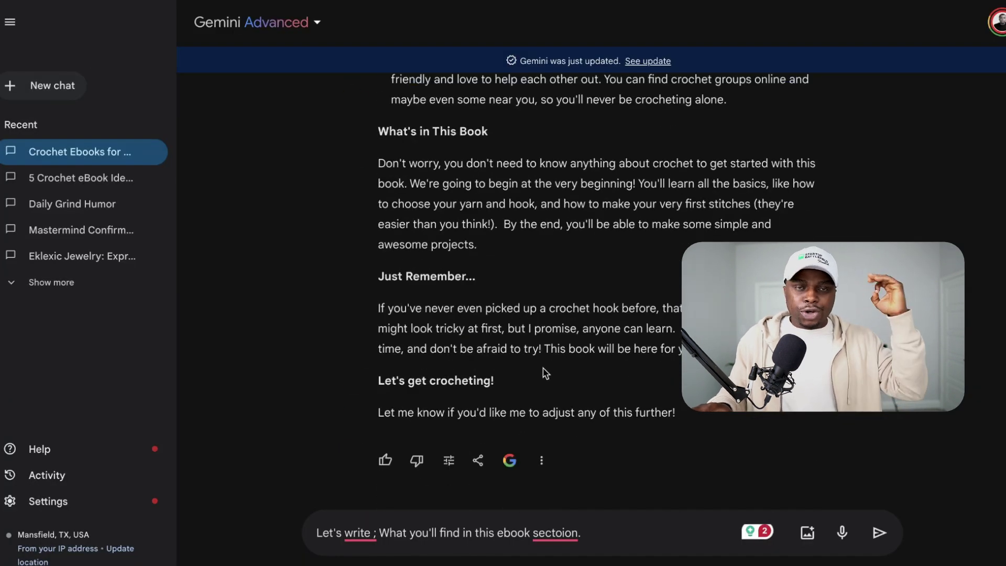